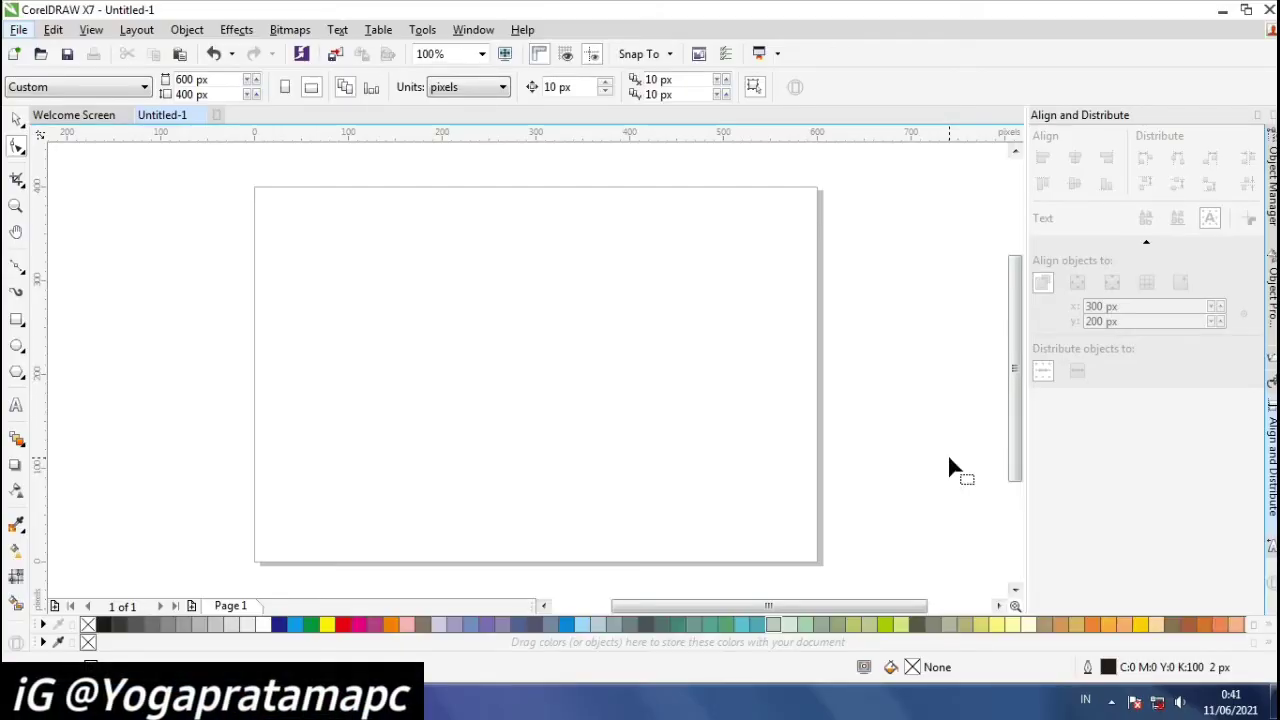
# Step: Draw a circle about 321 px in diameter and move it near the centre of the page
pyautogui.click(16, 346)
pyautogui.moveTo(378, 241)
pyautogui.mouseDown()
pyautogui.moveTo(674, 580)
pyautogui.moveTo(663, 543)
pyautogui.moveTo(675, 542)
pyautogui.mouseUp()
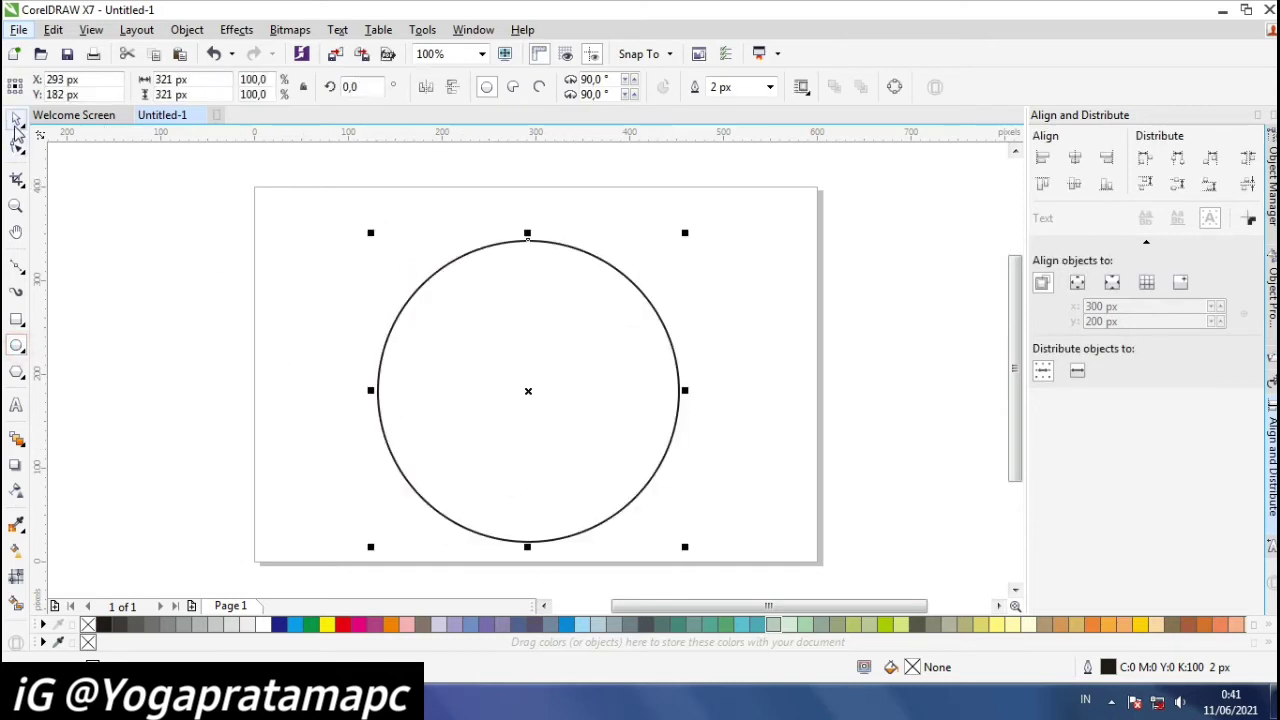
pyautogui.click(16, 118)
pyautogui.click(474, 363)
pyautogui.moveTo(494, 356); pyautogui.dragTo(506, 335)
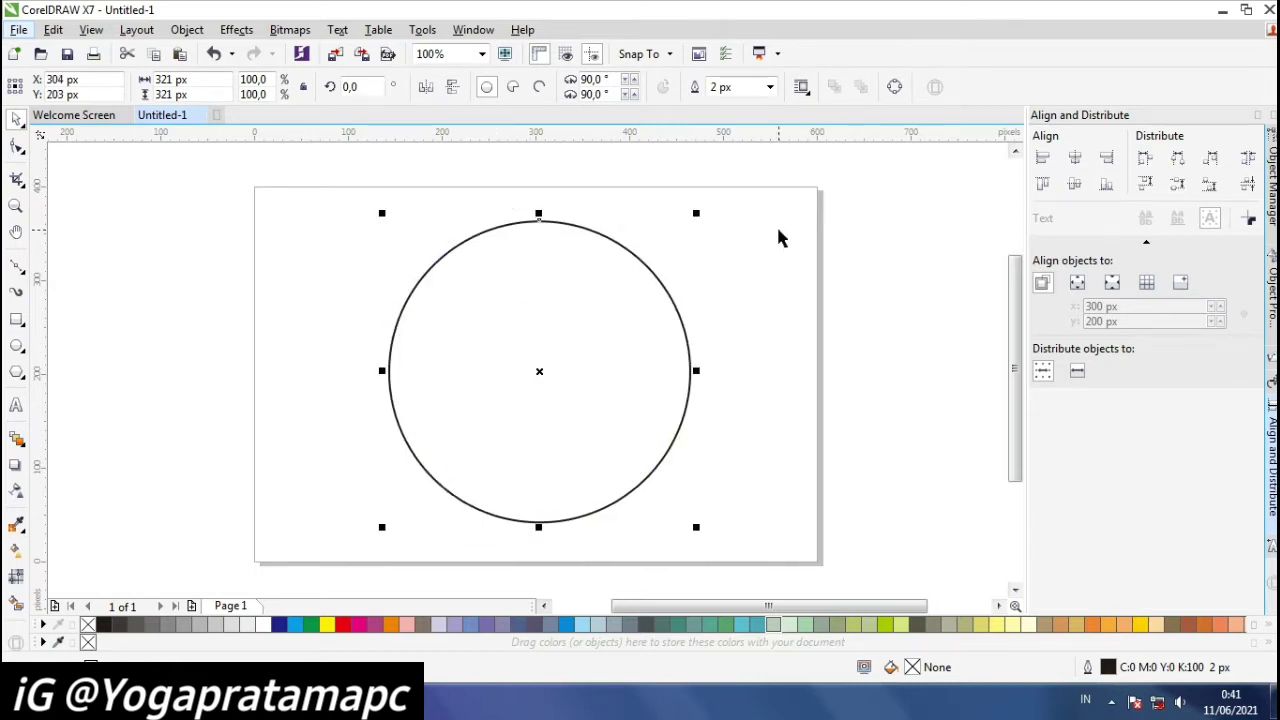
# Step: Set the circle's outline width to 10 px
pyautogui.click(770, 87)
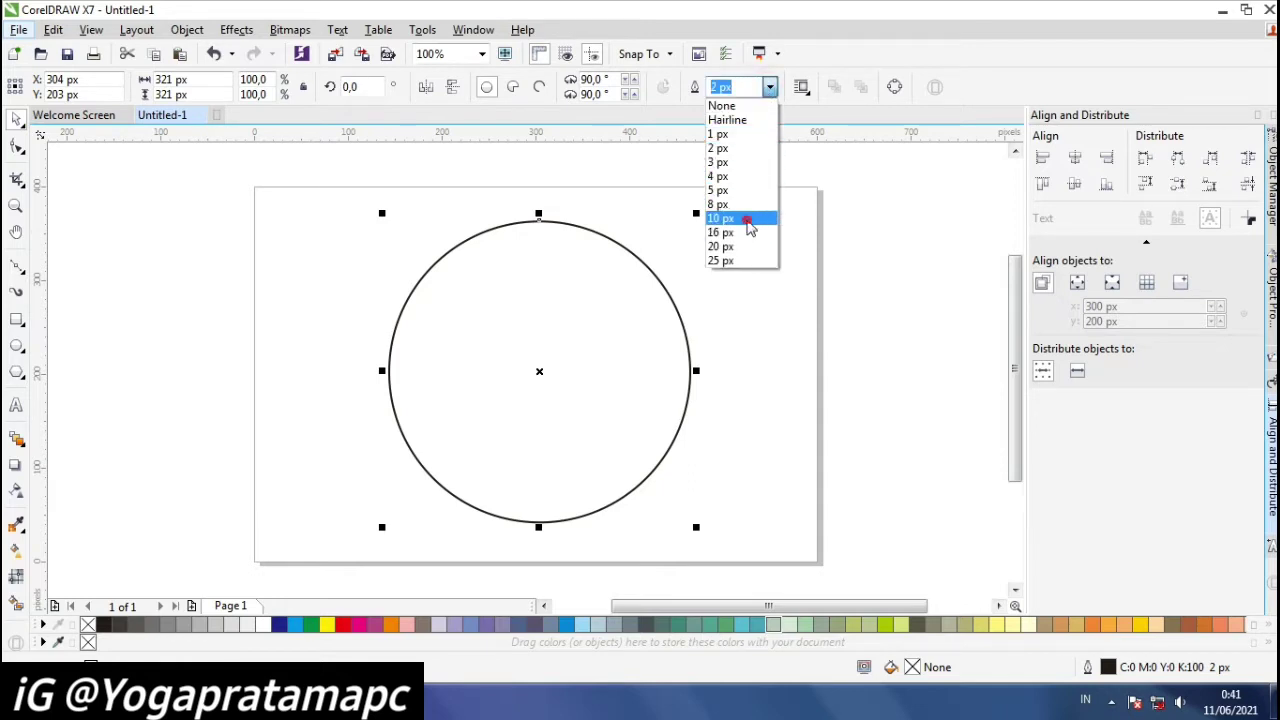
pyautogui.click(748, 220)
pyautogui.click(863, 243)
# Step: Make a smaller copy of the circle, about 254 px across, and centre the two circles on each other
pyautogui.click(623, 314)
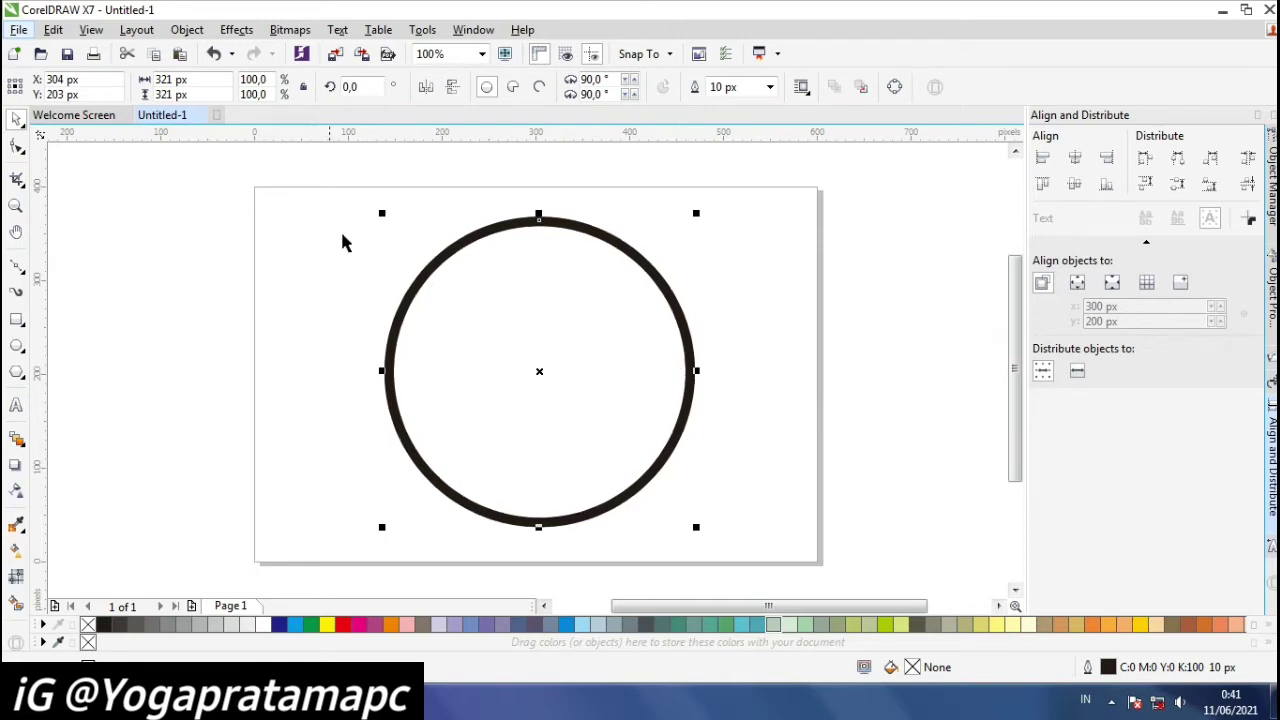
pyautogui.moveTo(384, 214); pyautogui.dragTo(449, 280)
pyautogui.hotkey('ctrl', 'a')
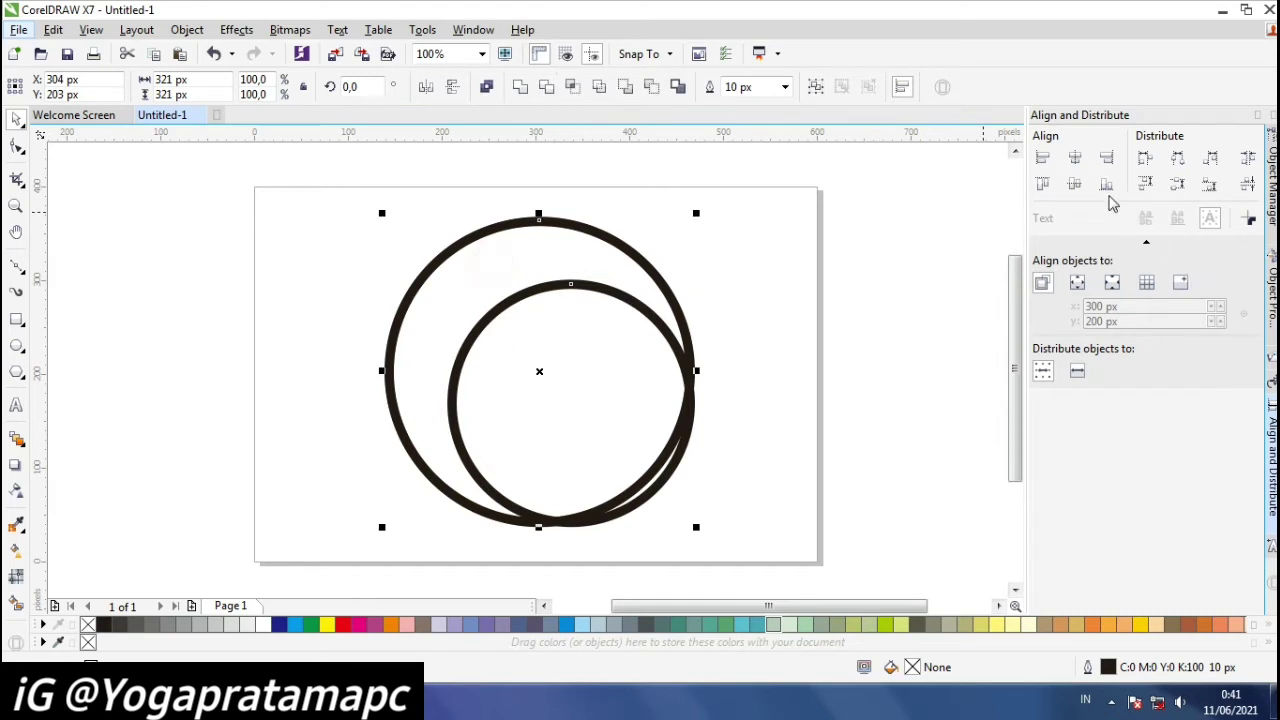
pyautogui.click(1080, 161)
pyautogui.click(614, 342)
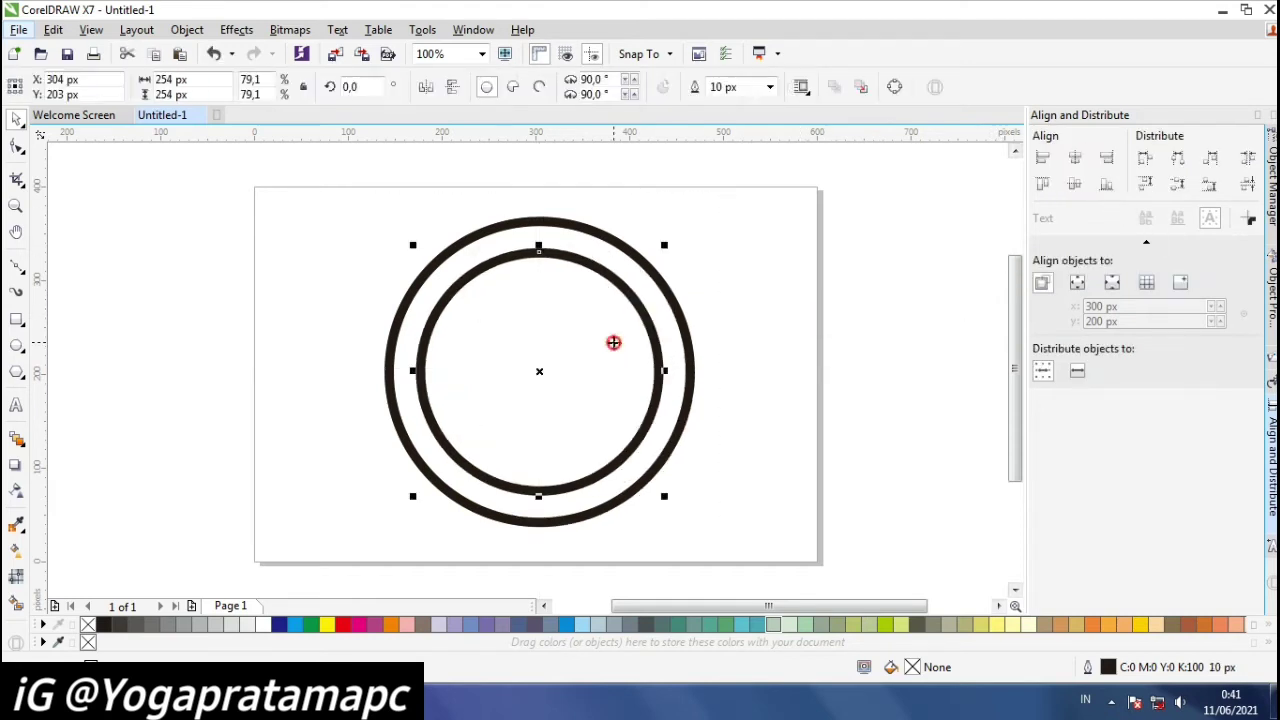
# Step: Shrink the inner circle to about 216 px across and centre it horizontally and vertically in the outer circle
pyautogui.moveTo(416, 250); pyautogui.dragTo(449, 280)
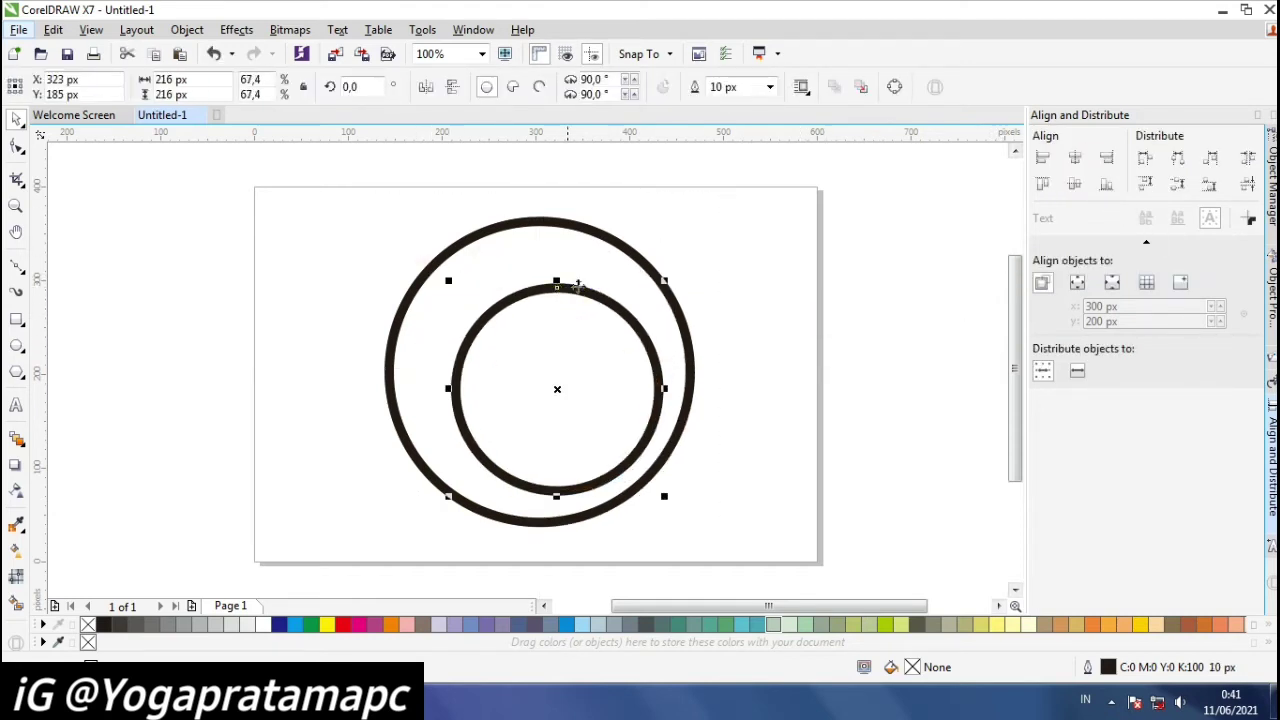
pyautogui.keyDown('shift'); pyautogui.click(592, 265); pyautogui.keyUp('shift')
pyautogui.click(1075, 157)
pyautogui.click(1074, 183)
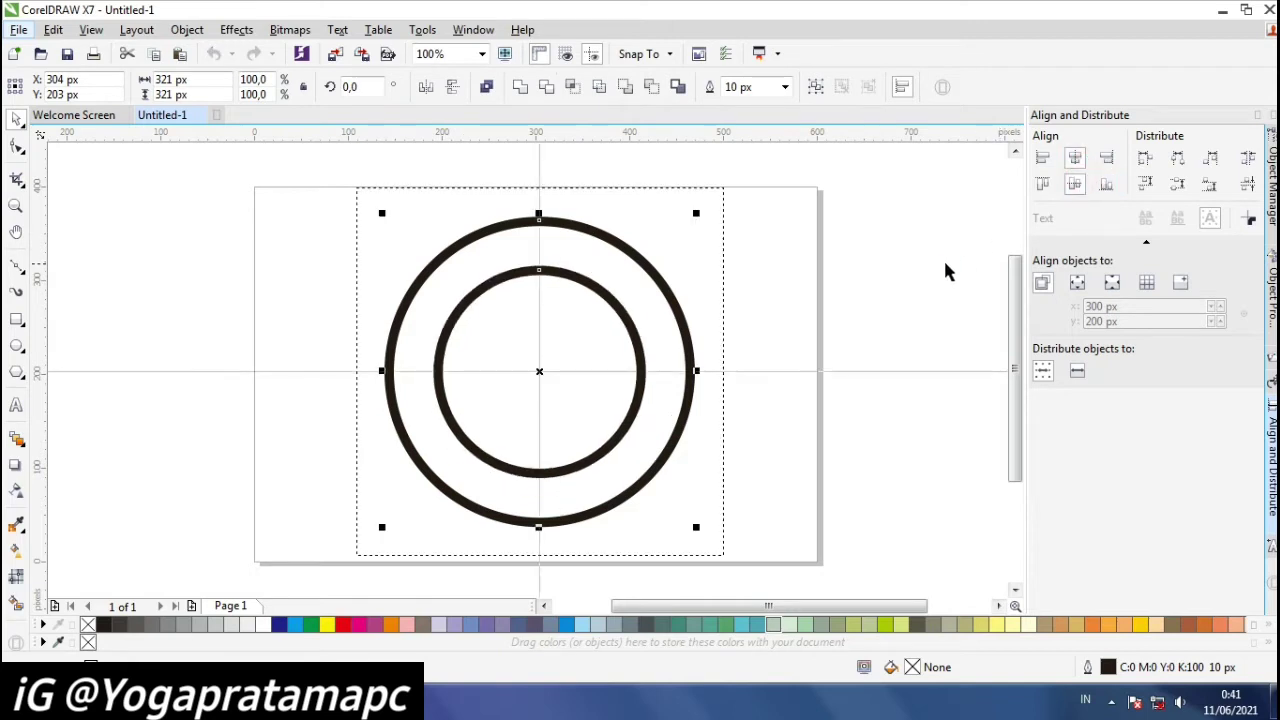
# Step: Reduce the inner circle slightly more and align its centre with the outer circle's again
pyautogui.click(680, 277)
pyautogui.click(609, 305)
pyautogui.moveTo(435, 265); pyautogui.dragTo(451, 271)
pyautogui.keyDown('shift'); pyautogui.click(611, 274); pyautogui.keyUp('shift')
pyautogui.click(1074, 183)
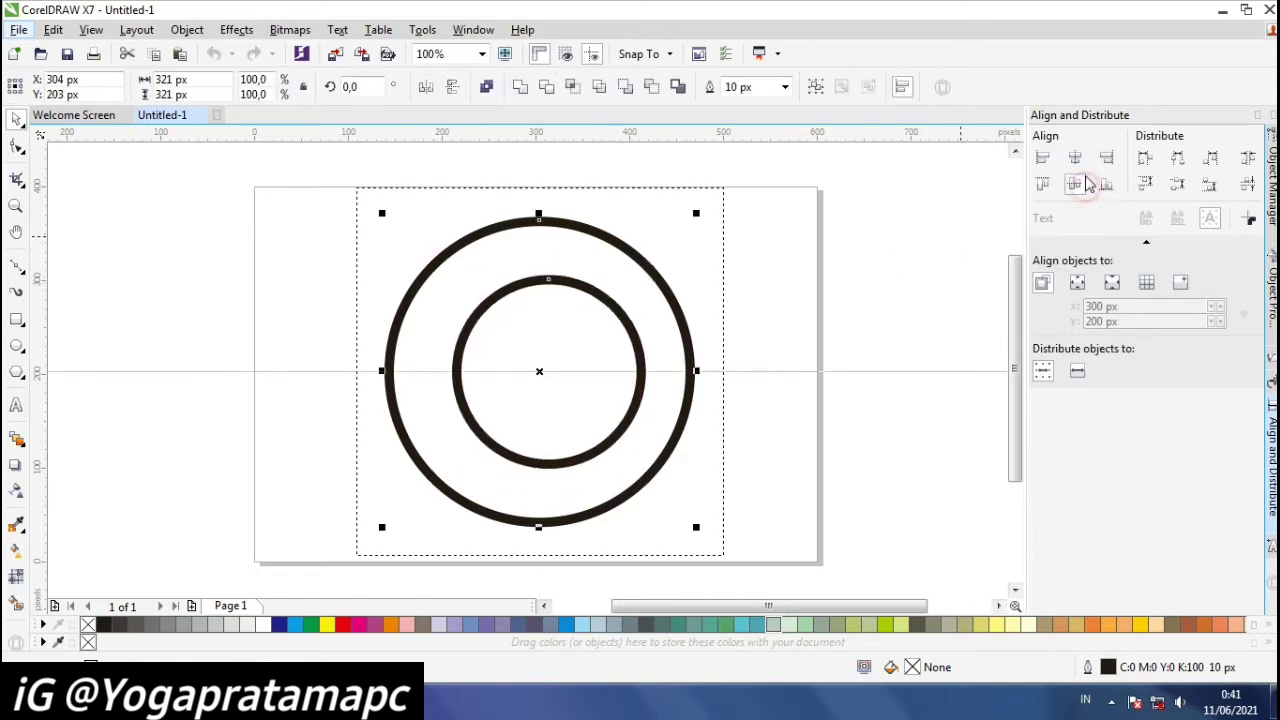
pyautogui.click(1075, 157)
pyautogui.click(890, 243)
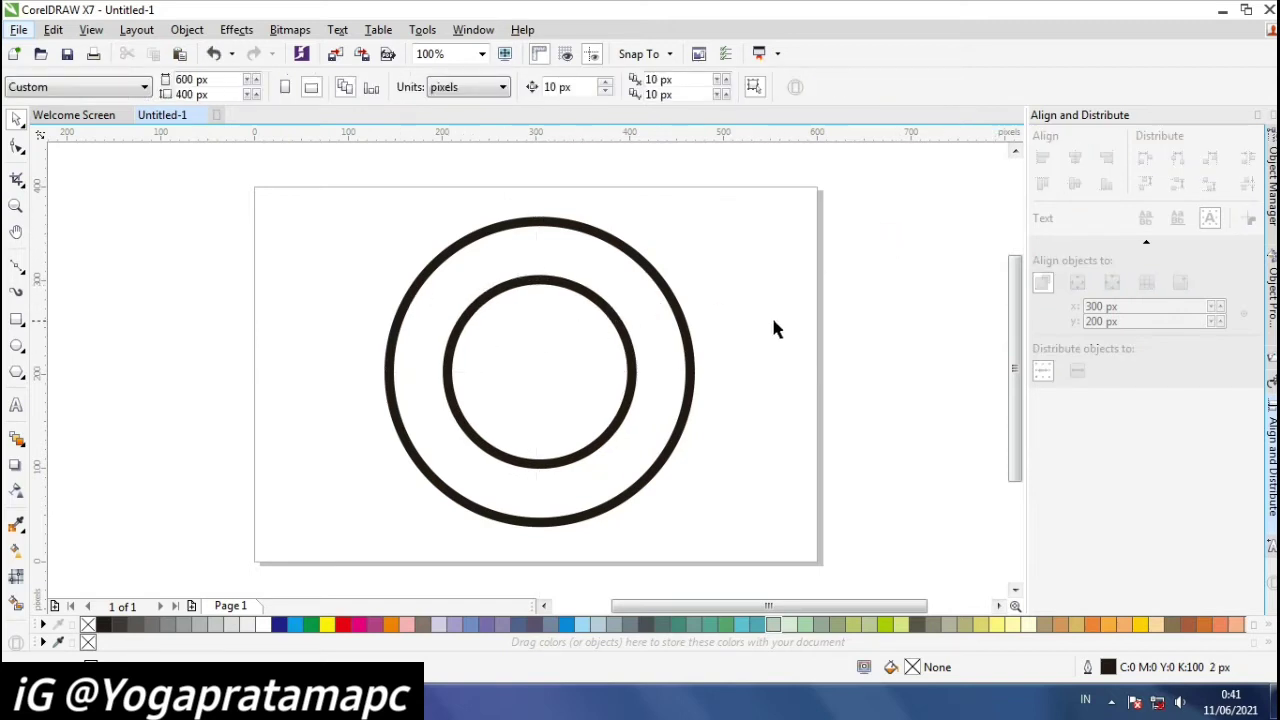
# Step: Try an outline width of 20 px on the outer circle
pyautogui.click(610, 259)
pyautogui.click(770, 87)
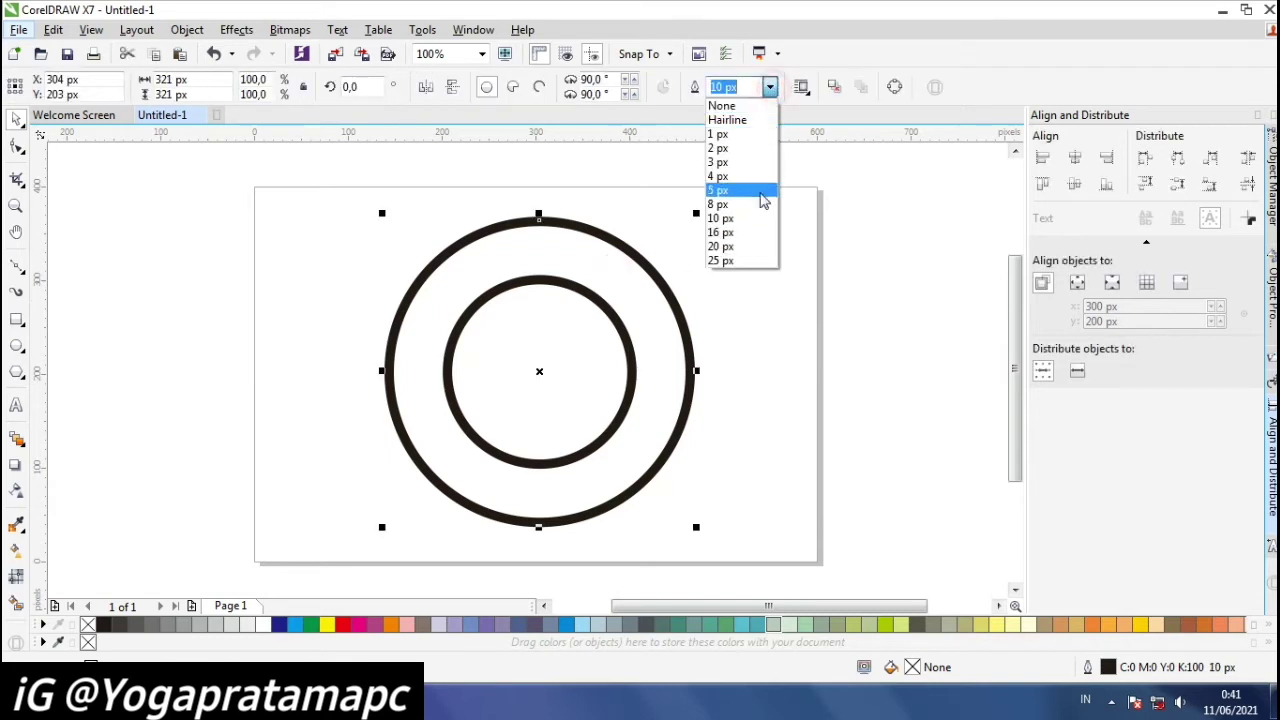
pyautogui.click(748, 246)
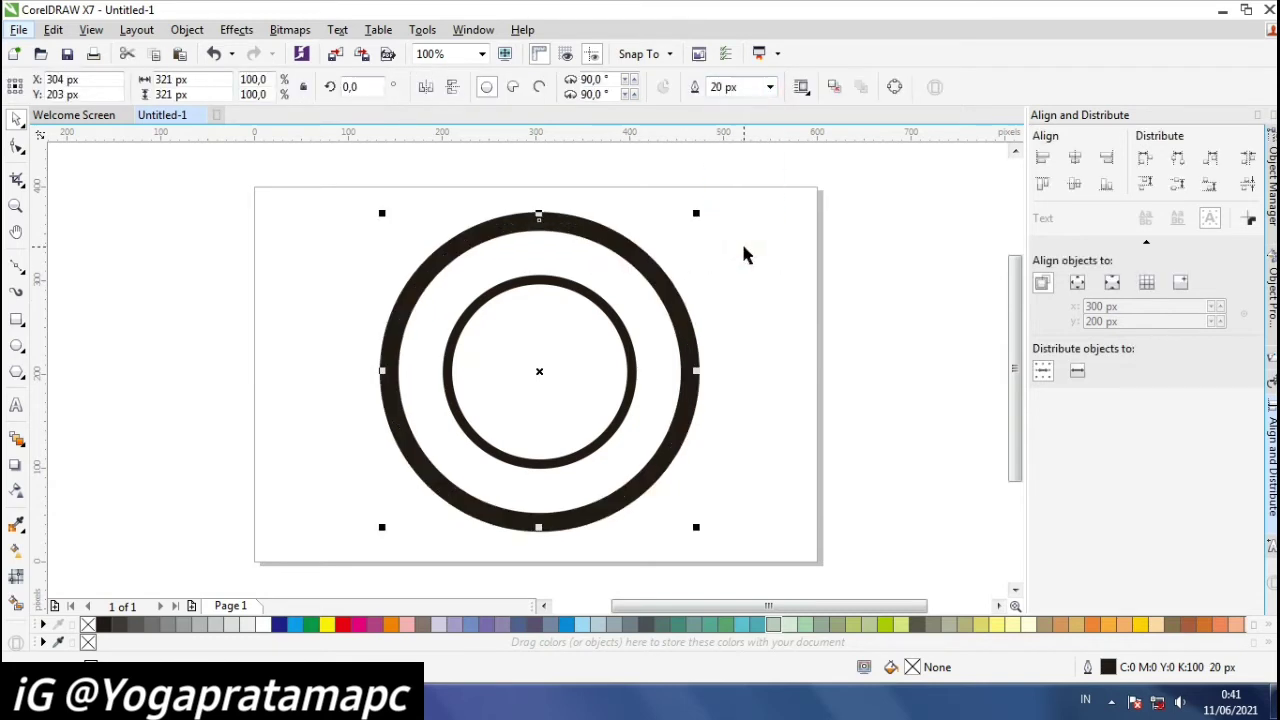
pyautogui.click(881, 284)
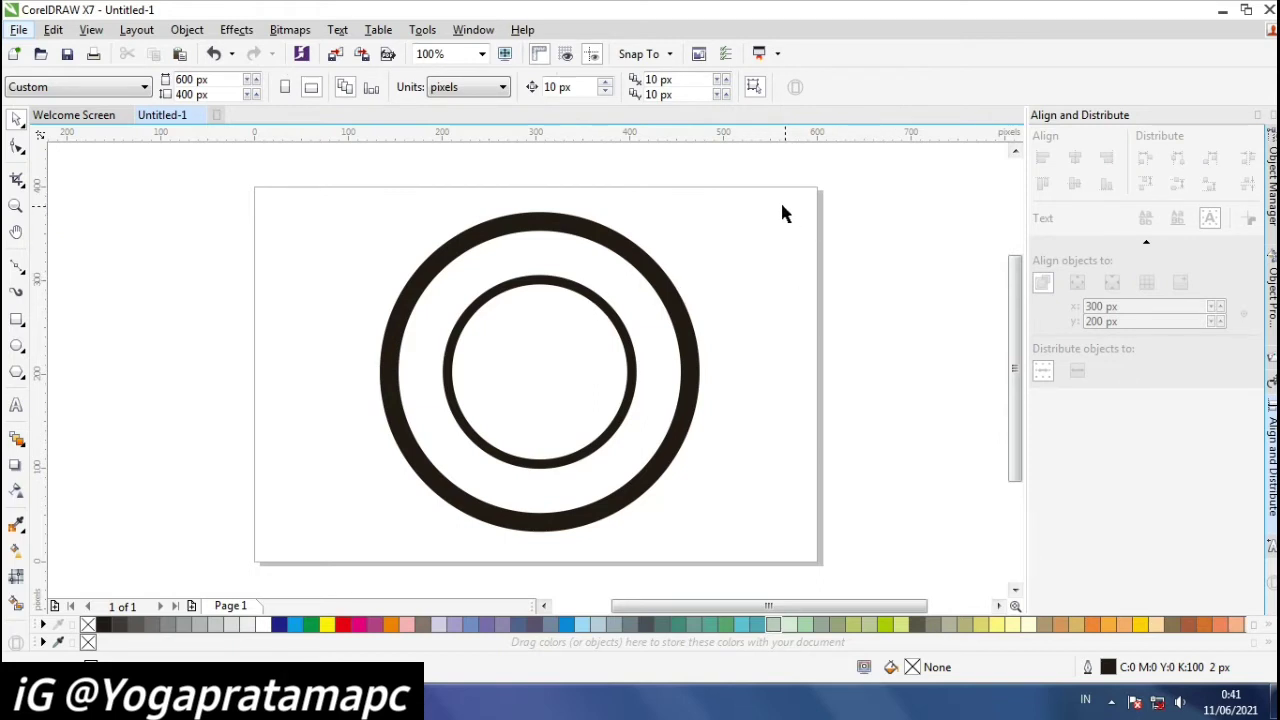
# Step: Set the outer circle's outline width to 16 px
pyautogui.click(630, 258)
pyautogui.click(770, 87)
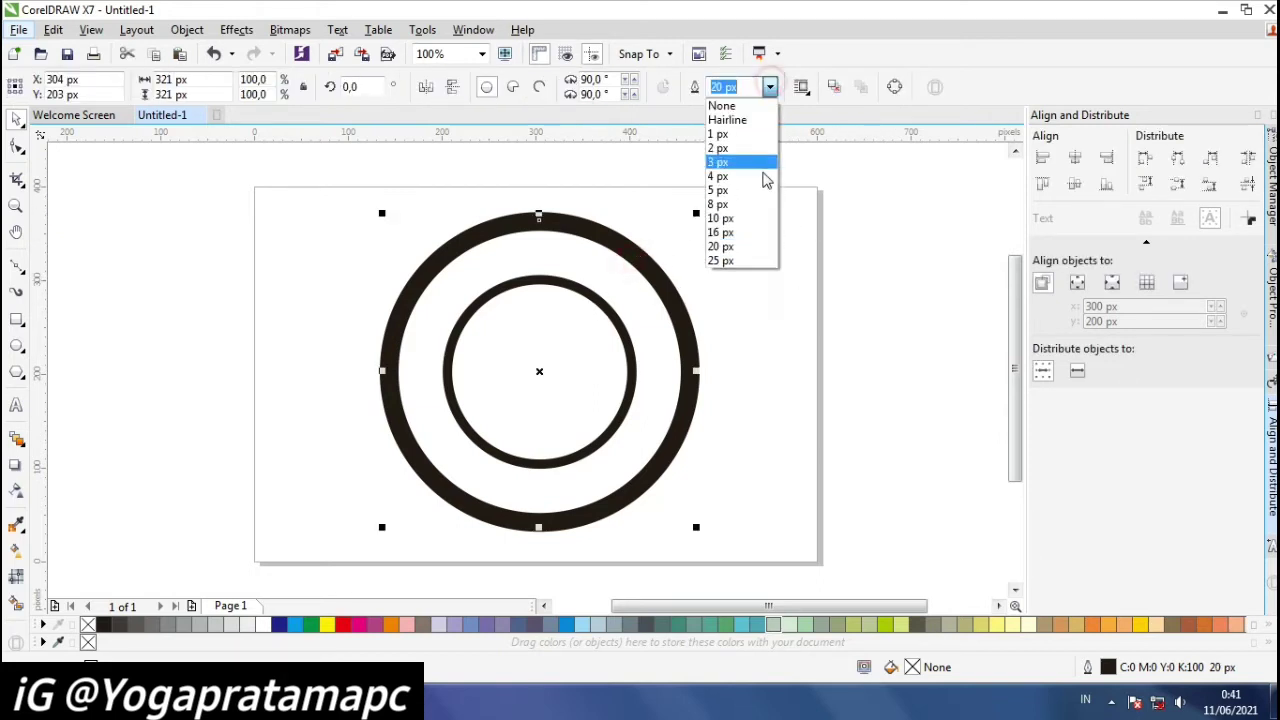
pyautogui.click(757, 232)
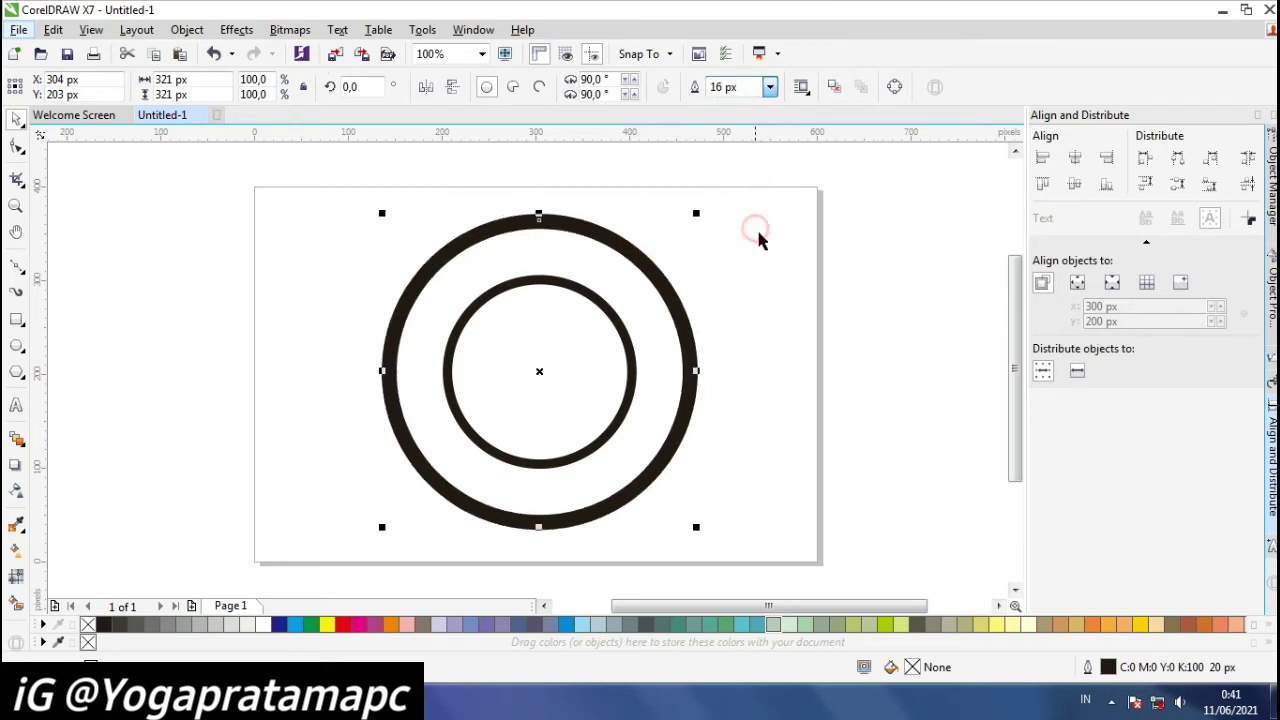
pyautogui.click(881, 332)
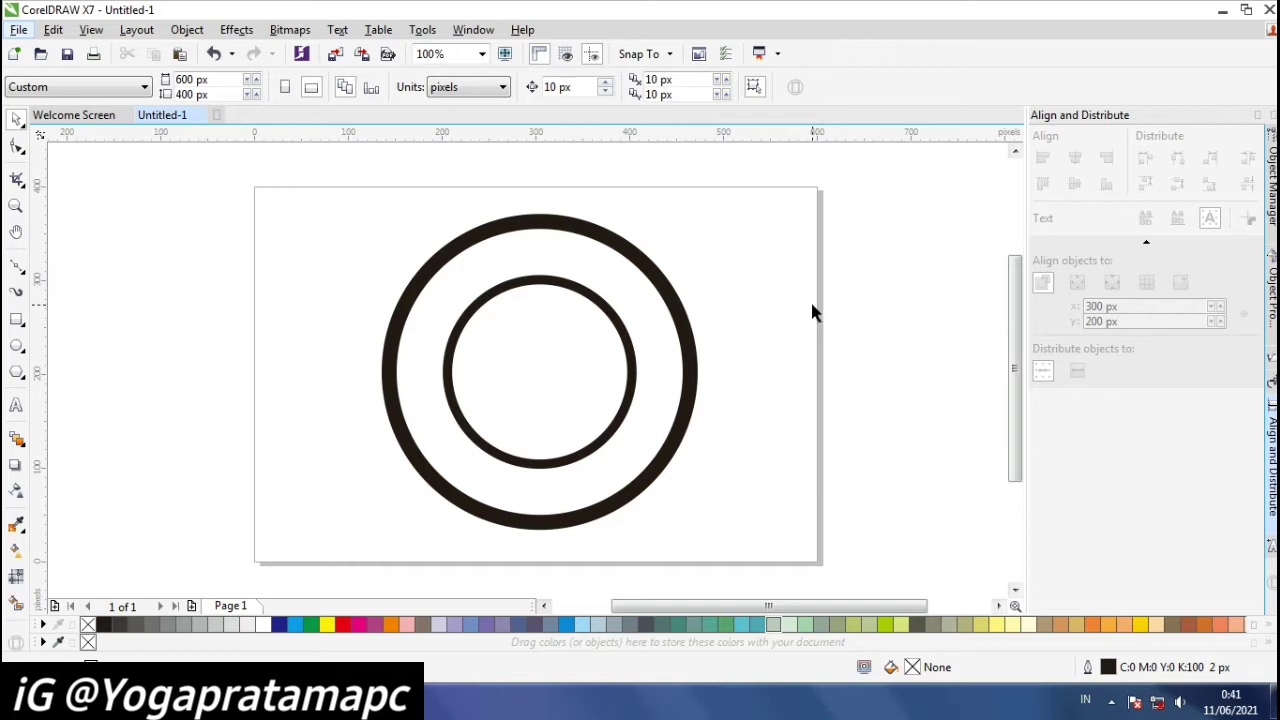
# Step: Add the artistic text "COLD DRINKS" near the upper edge of the page
pyautogui.click(16, 405)
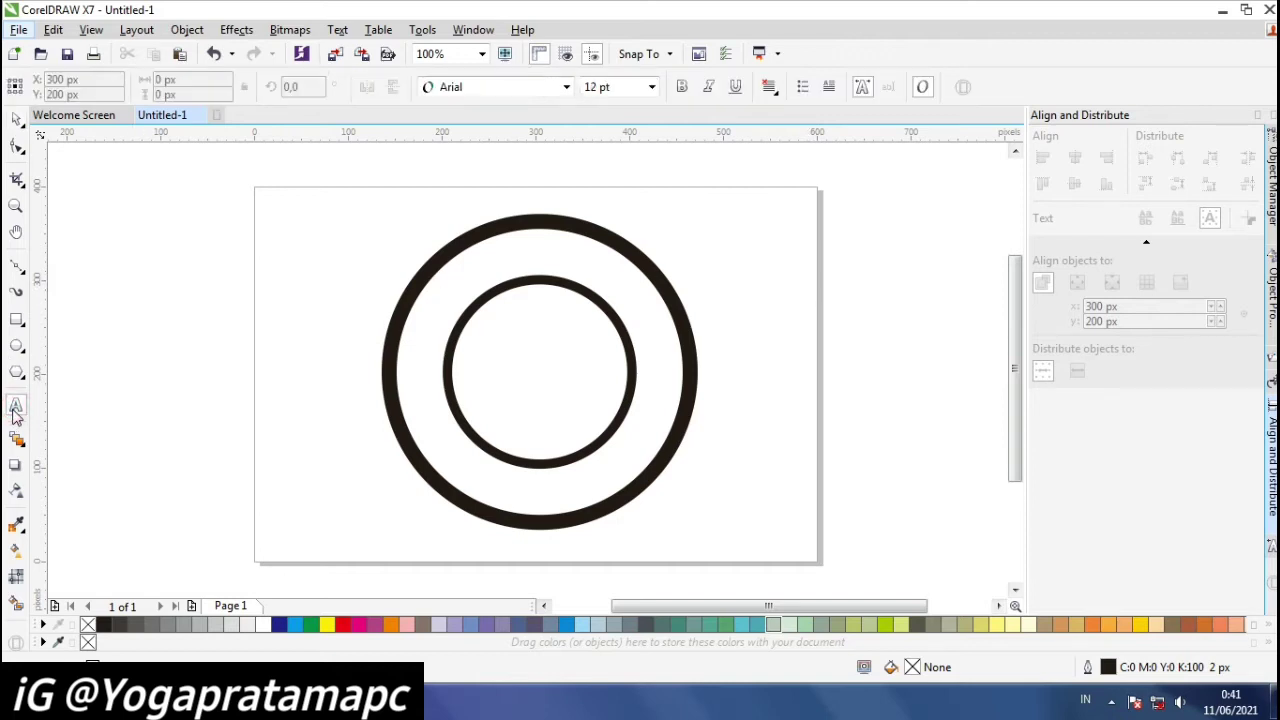
pyautogui.click(318, 240)
pyautogui.write('C')
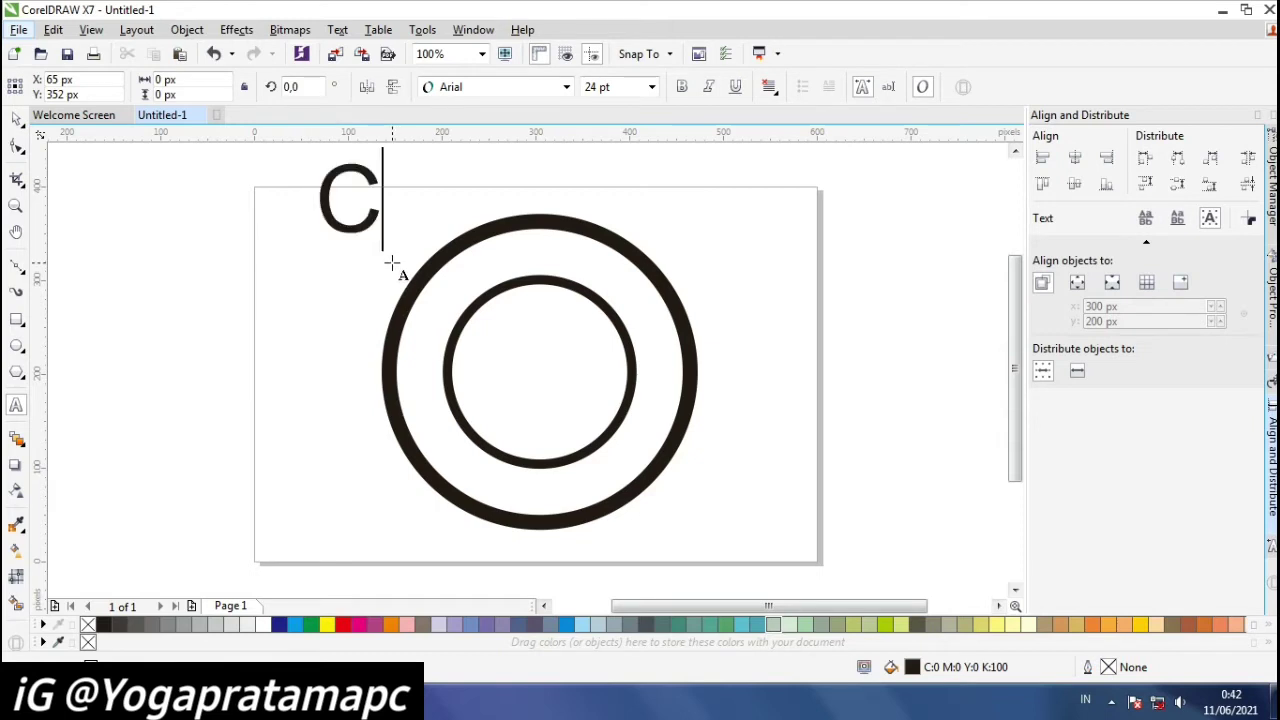
pyautogui.write('OLD DRI')
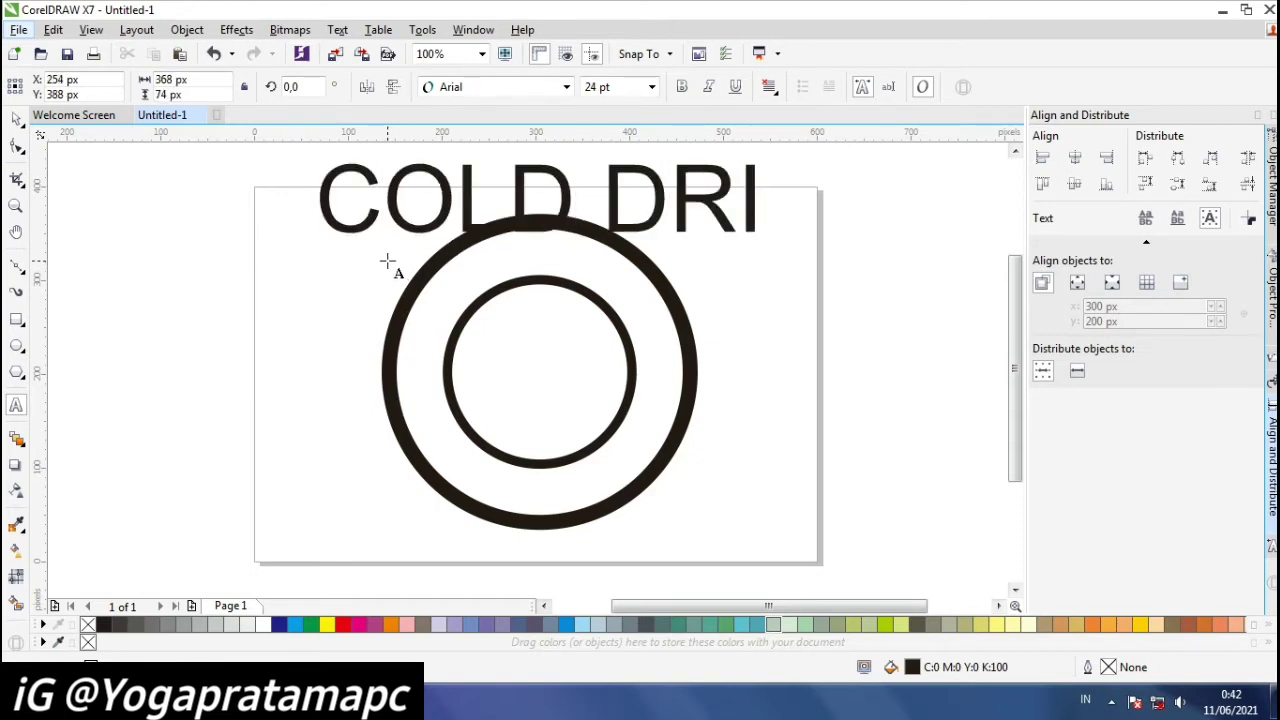
pyautogui.write('NKS')
pyautogui.hotkey('ctrl', 'space')
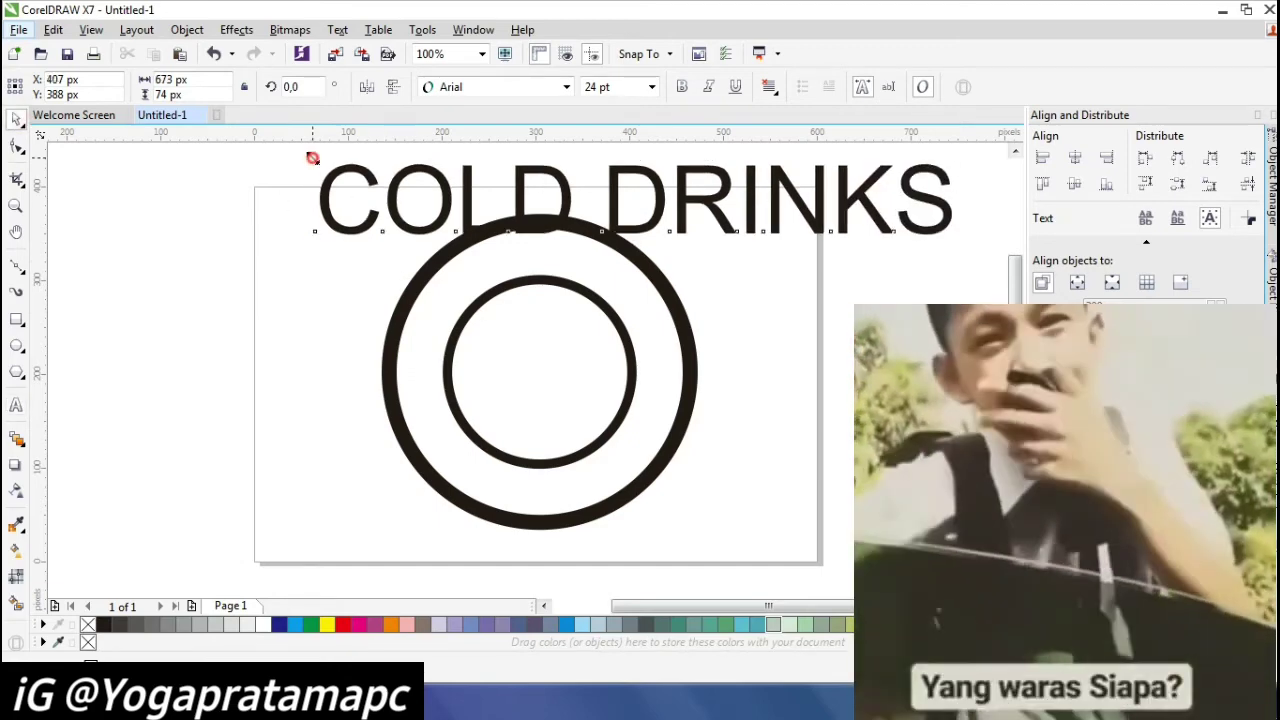
# Step: Scale the COLD DRINKS text down to about 8 pt and place it between the two circles at their upper part
pyautogui.moveTo(311, 157); pyautogui.dragTo(540, 217)
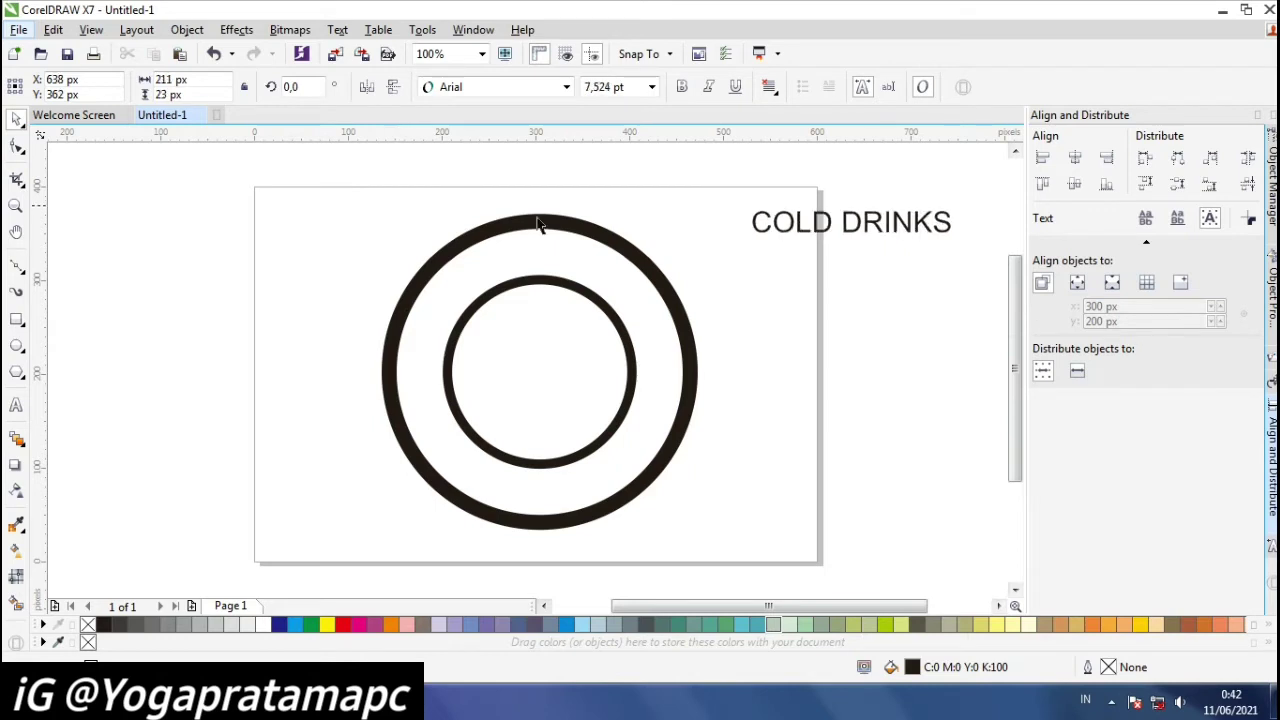
pyautogui.moveTo(852, 222); pyautogui.dragTo(543, 265)
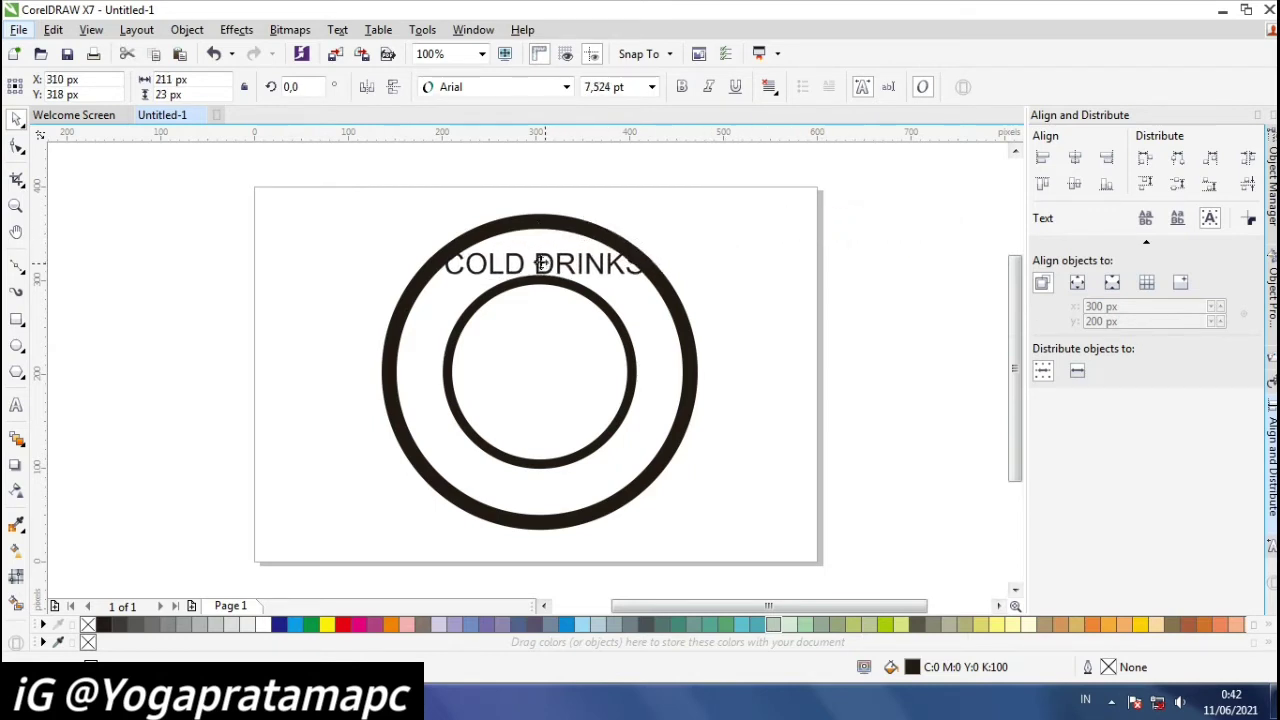
pyautogui.moveTo(438, 246); pyautogui.dragTo(424, 244)
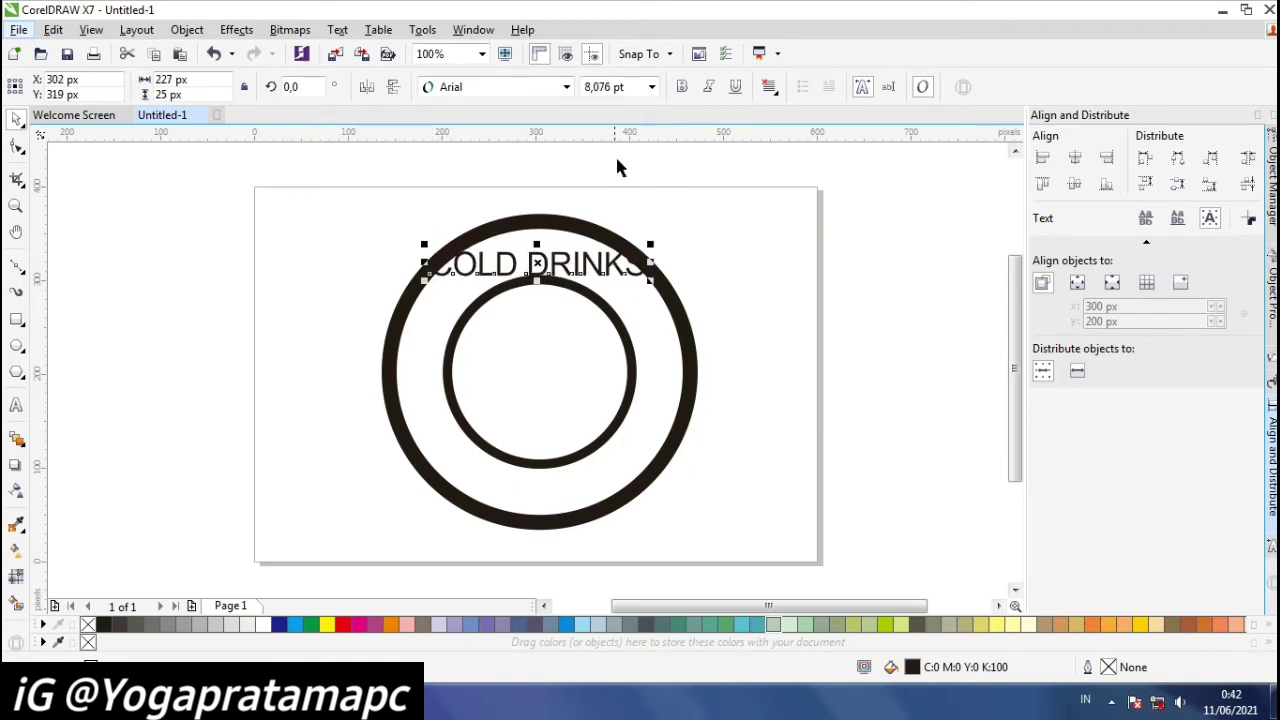
# Step: Change the COLD DRINKS text to the Segoe Print font and make it bold
pyautogui.click(566, 87)
pyautogui.moveTo(565, 131)
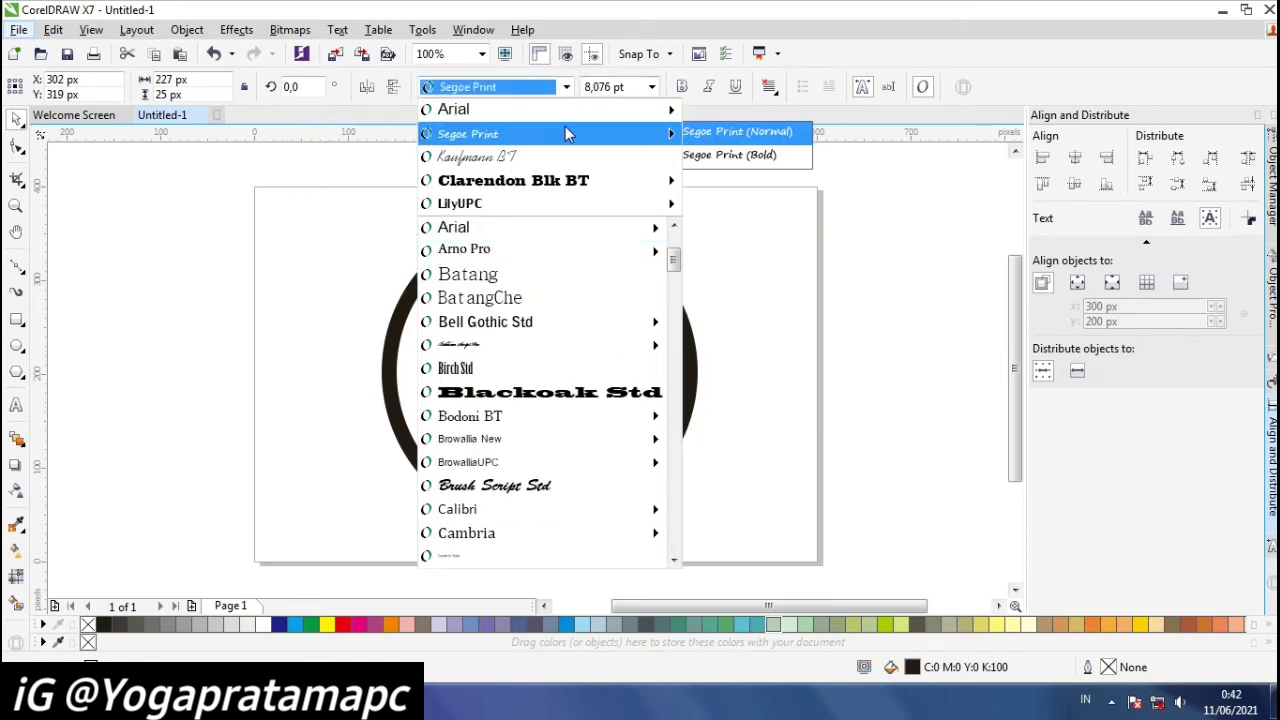
pyautogui.click(745, 131)
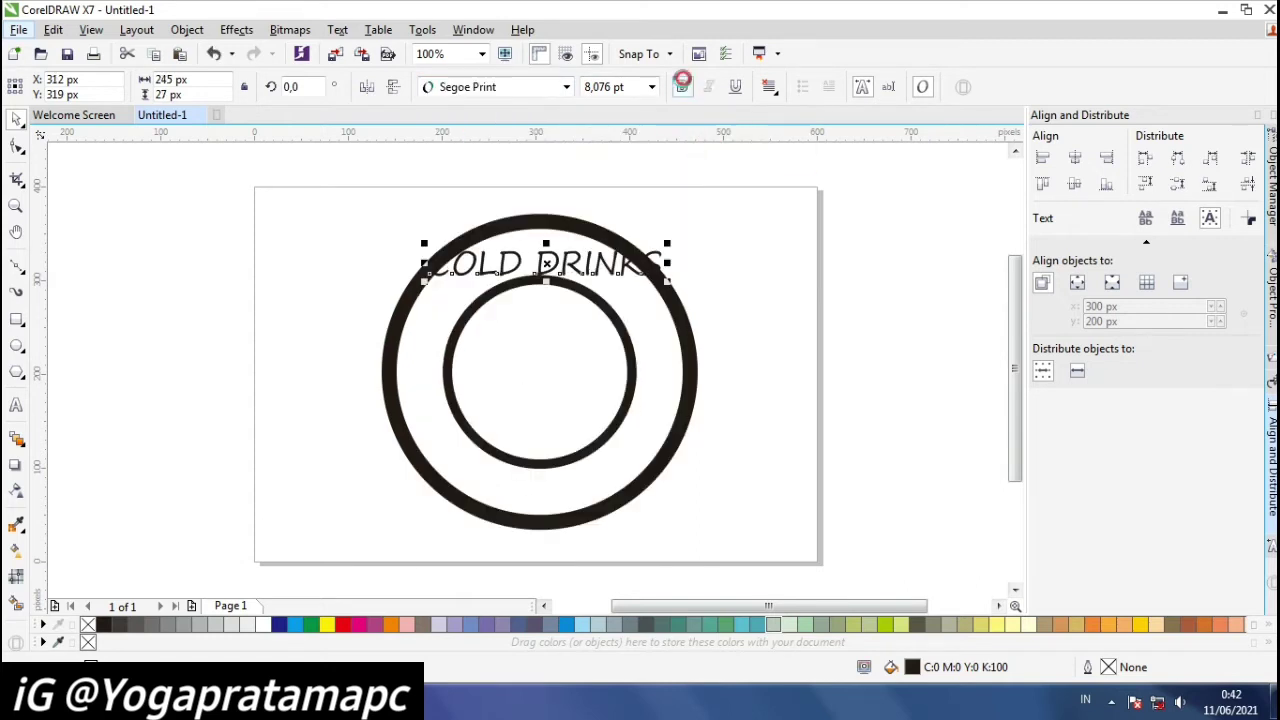
pyautogui.click(682, 87)
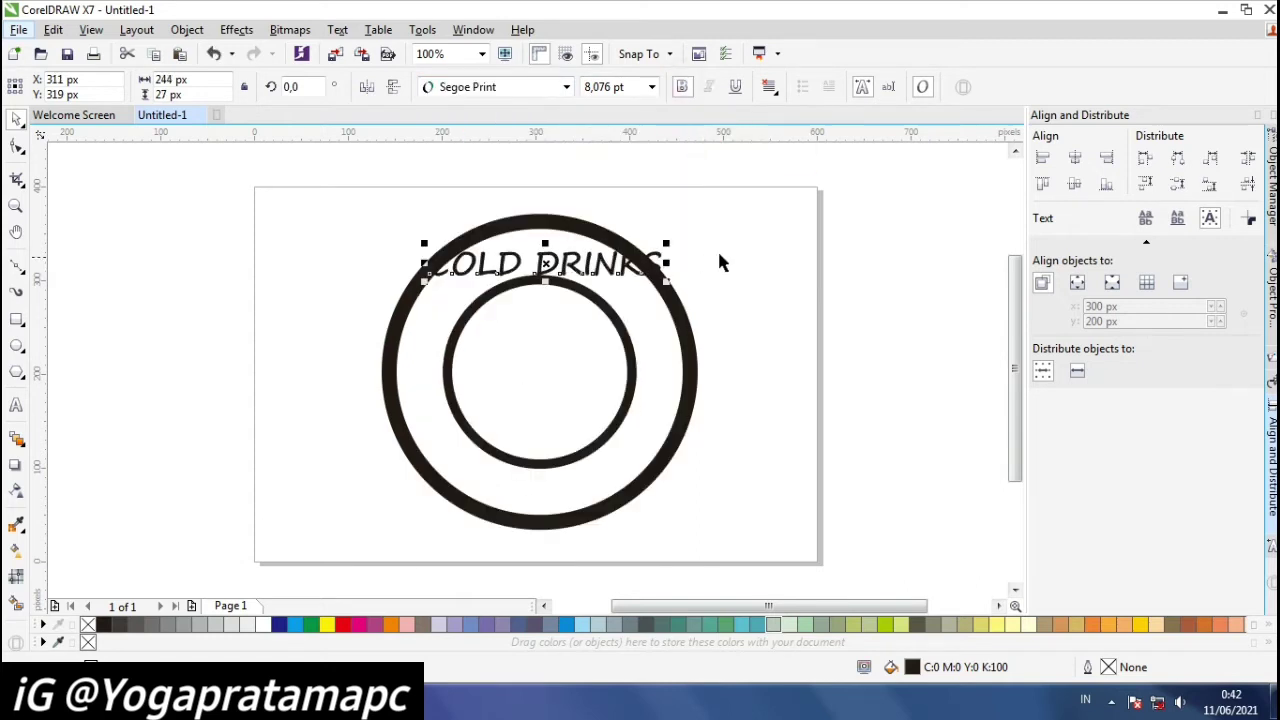
pyautogui.click(183, 189)
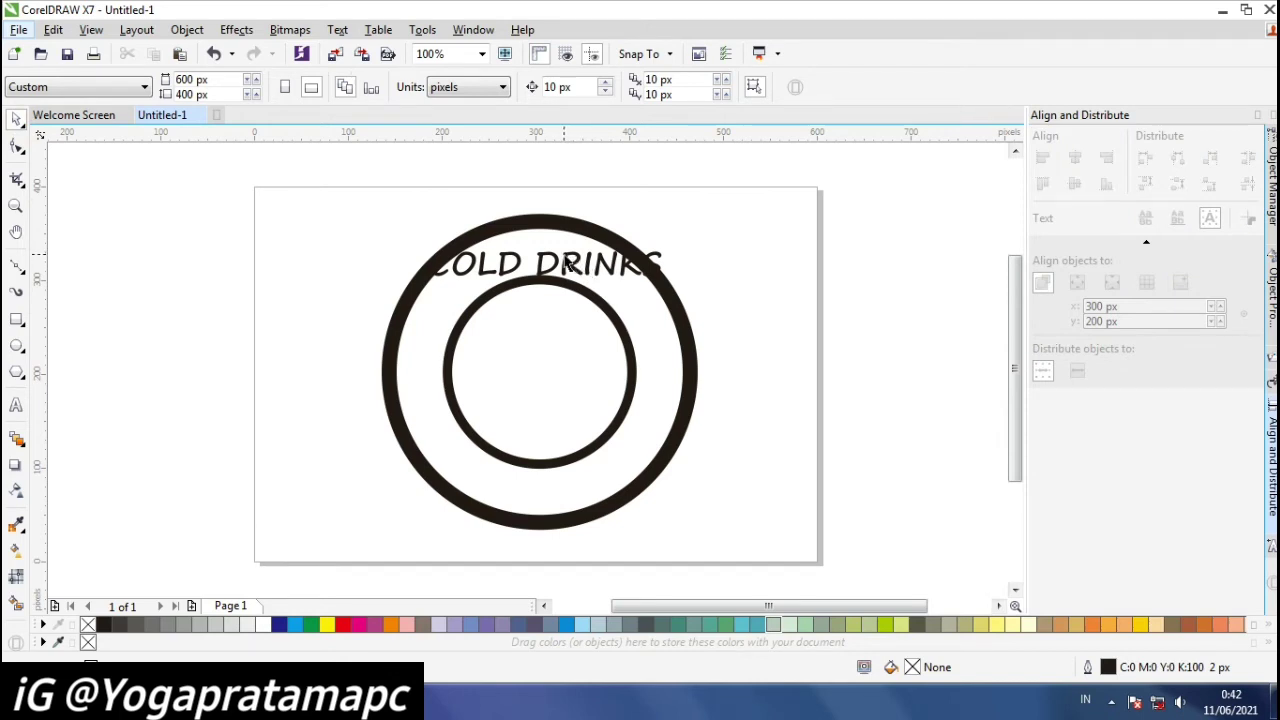
# Step: Fit the COLD DRINKS text to the outer circle's path, centred at the top between the circles with an offset of about -47 px
pyautogui.click(610, 255)
pyautogui.click(746, 252)
pyautogui.click(603, 266)
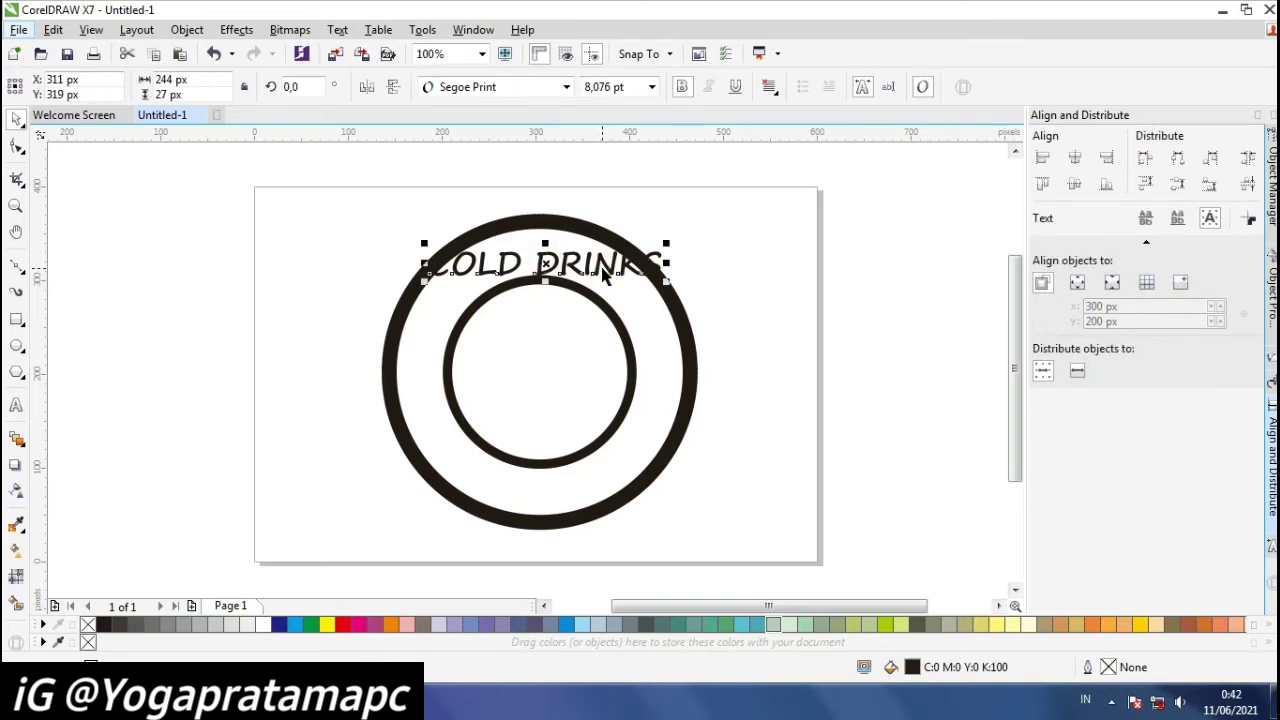
pyautogui.click(337, 31)
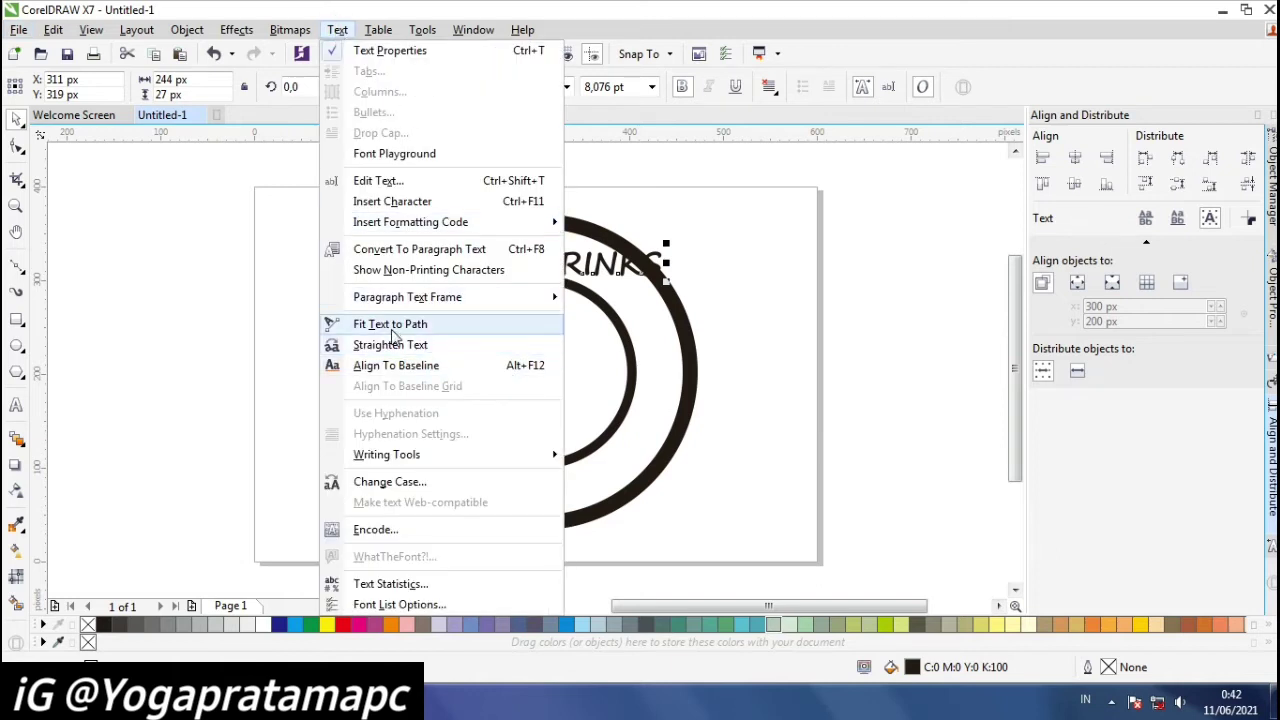
pyautogui.click(391, 329)
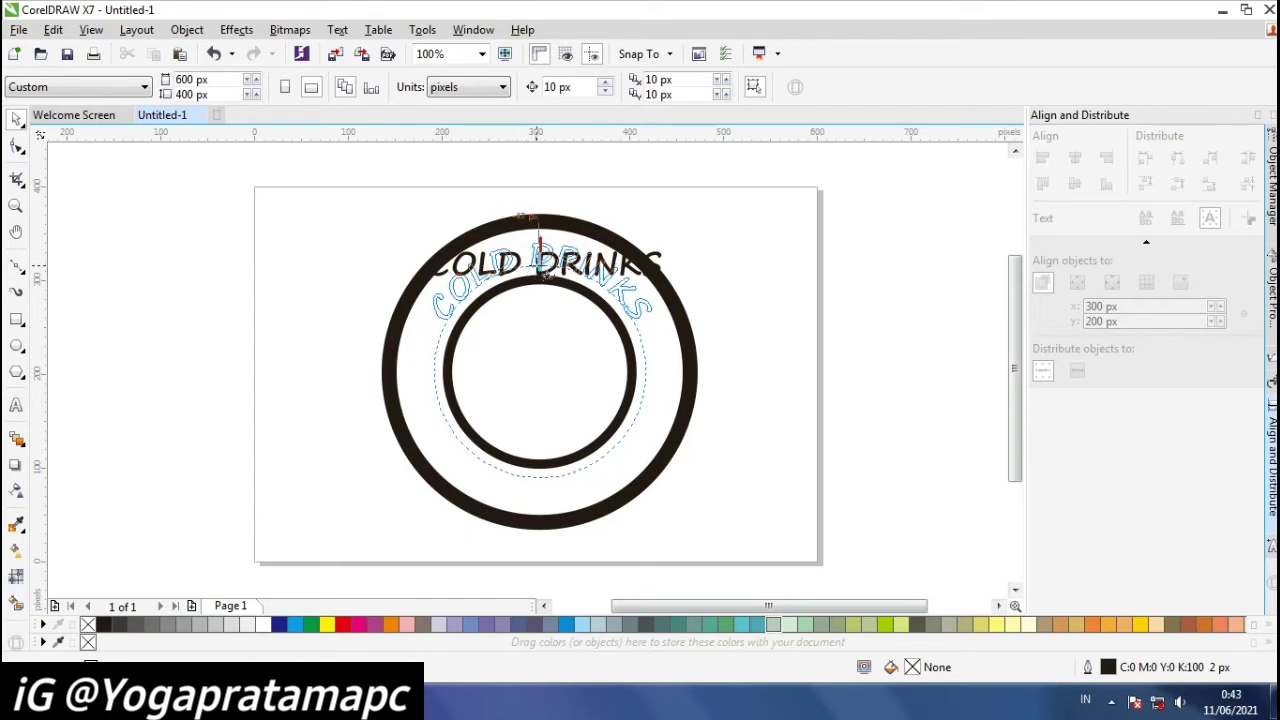
pyautogui.click(542, 256)
pyautogui.click(750, 282)
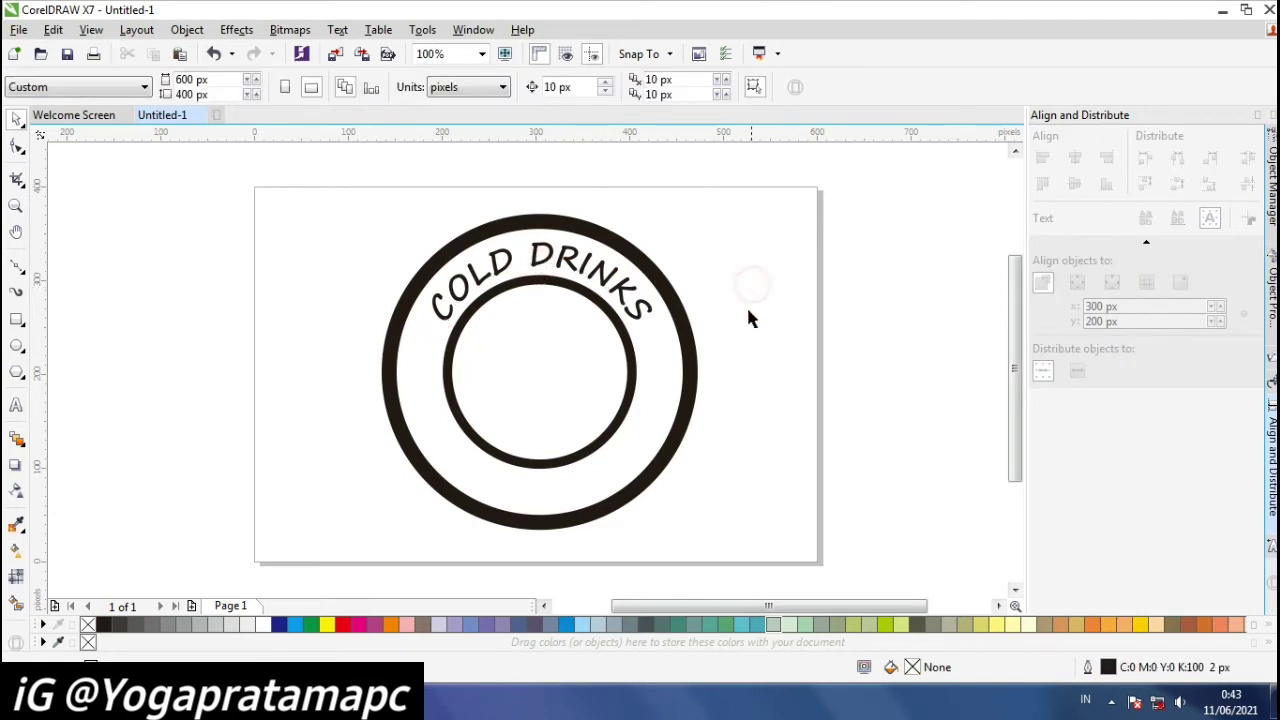
pyautogui.click(562, 263)
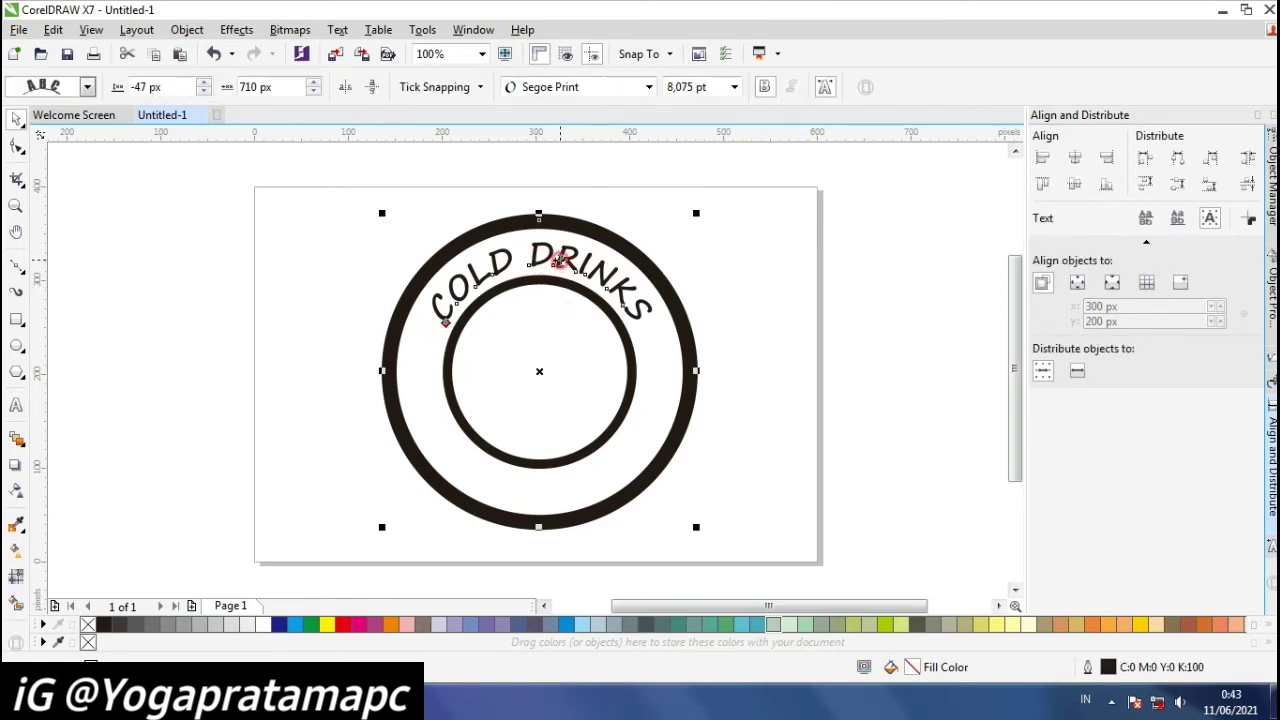
pyautogui.click(786, 218)
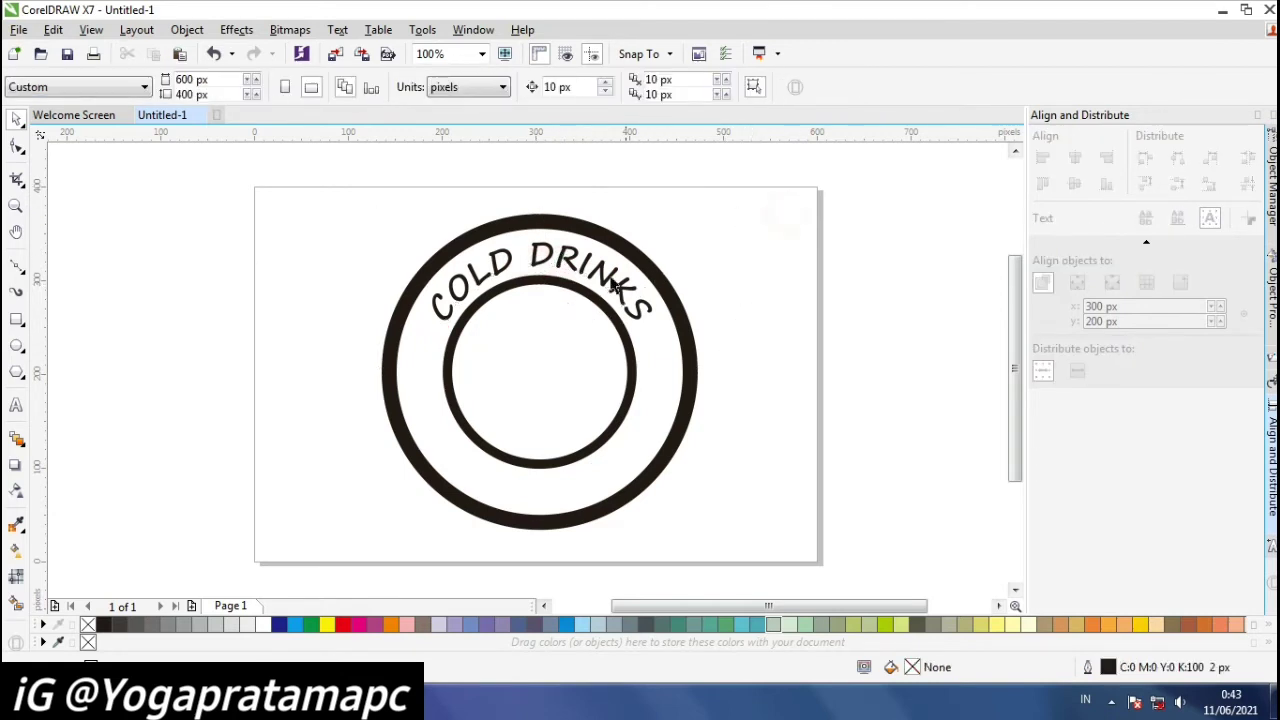
pyautogui.doubleClick(548, 256)
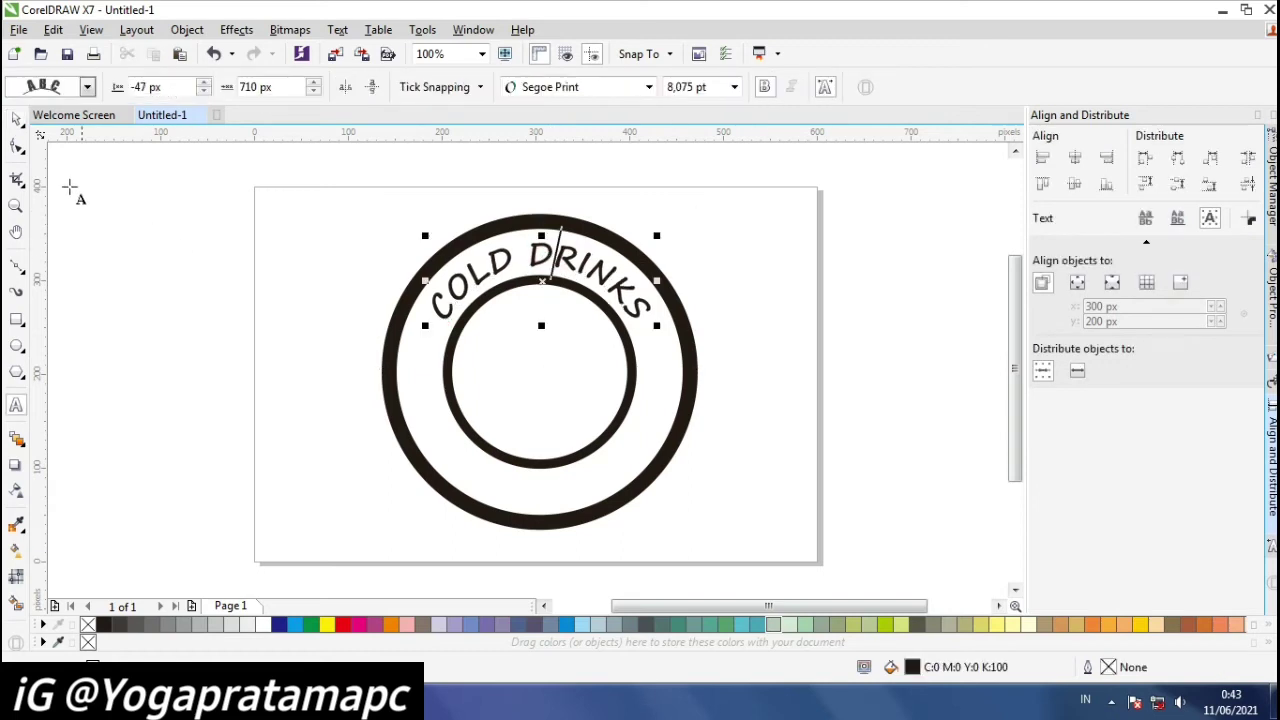
pyautogui.click(16, 119)
pyautogui.click(58, 156)
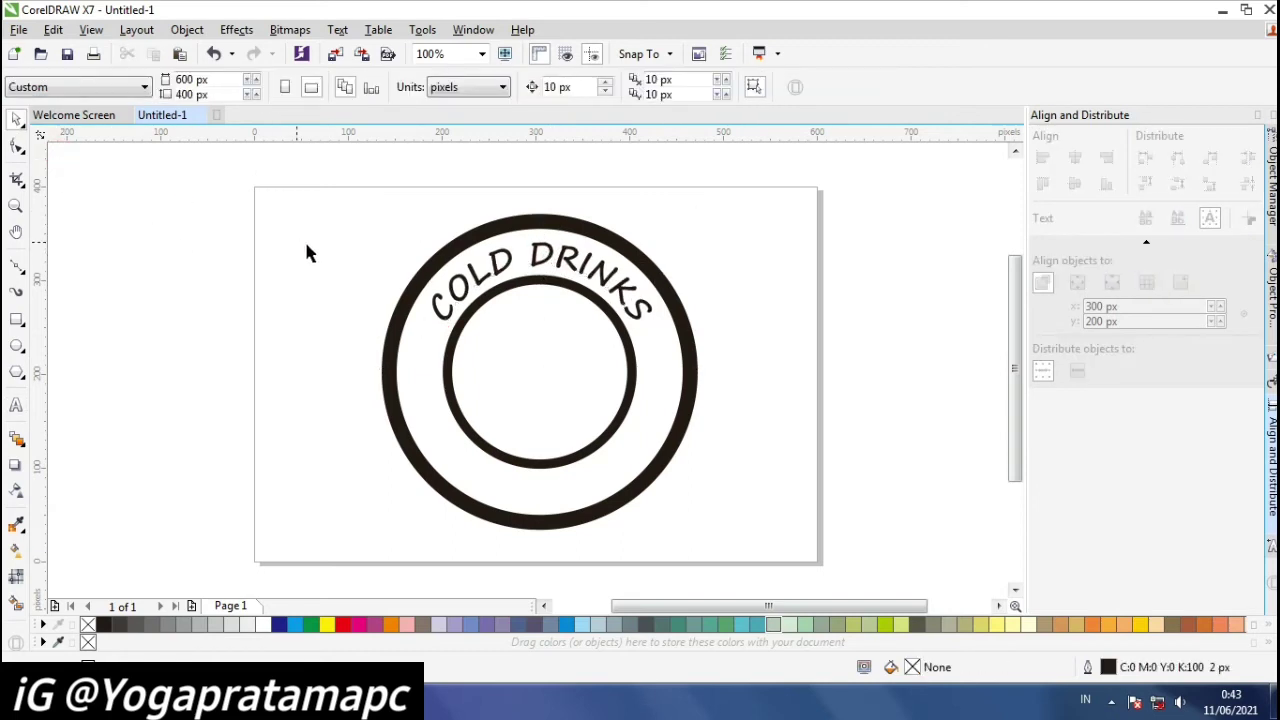
# Step: Add the artistic text "DELICIOUS" starting beside the page's lower half
pyautogui.click(478, 284)
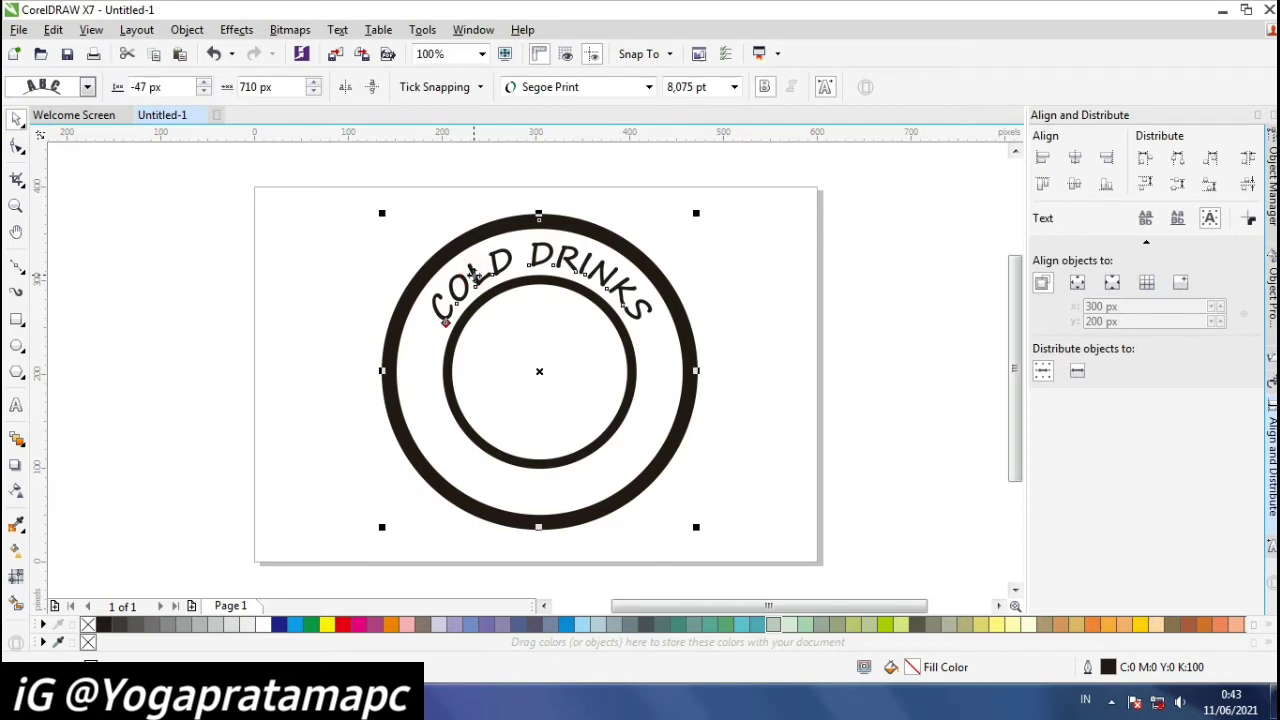
pyautogui.click(16, 405)
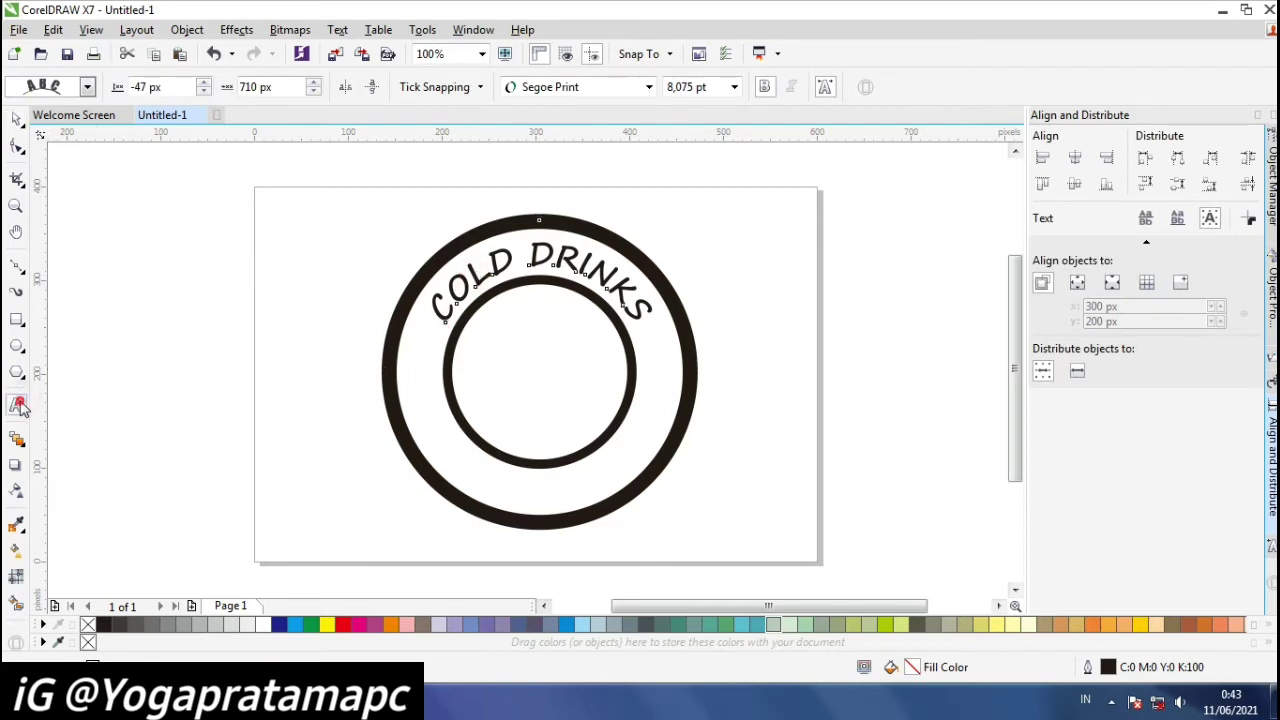
pyautogui.click(162, 450)
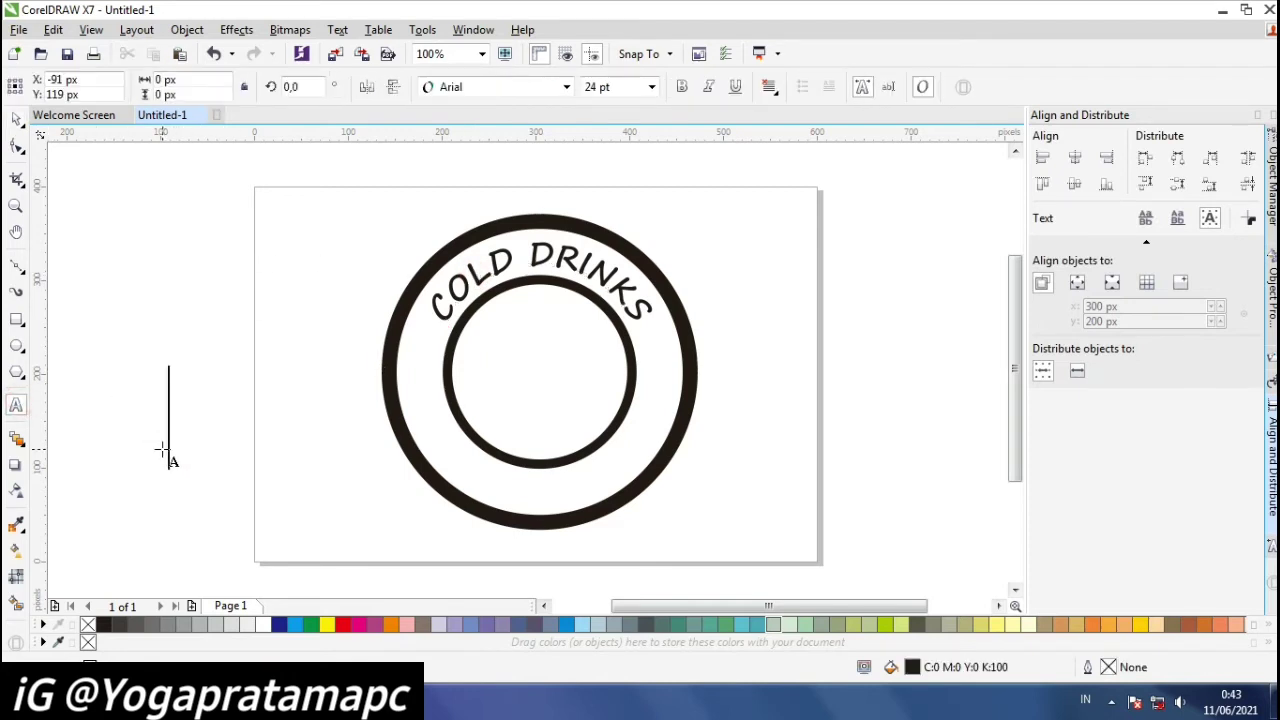
pyautogui.write('DE')
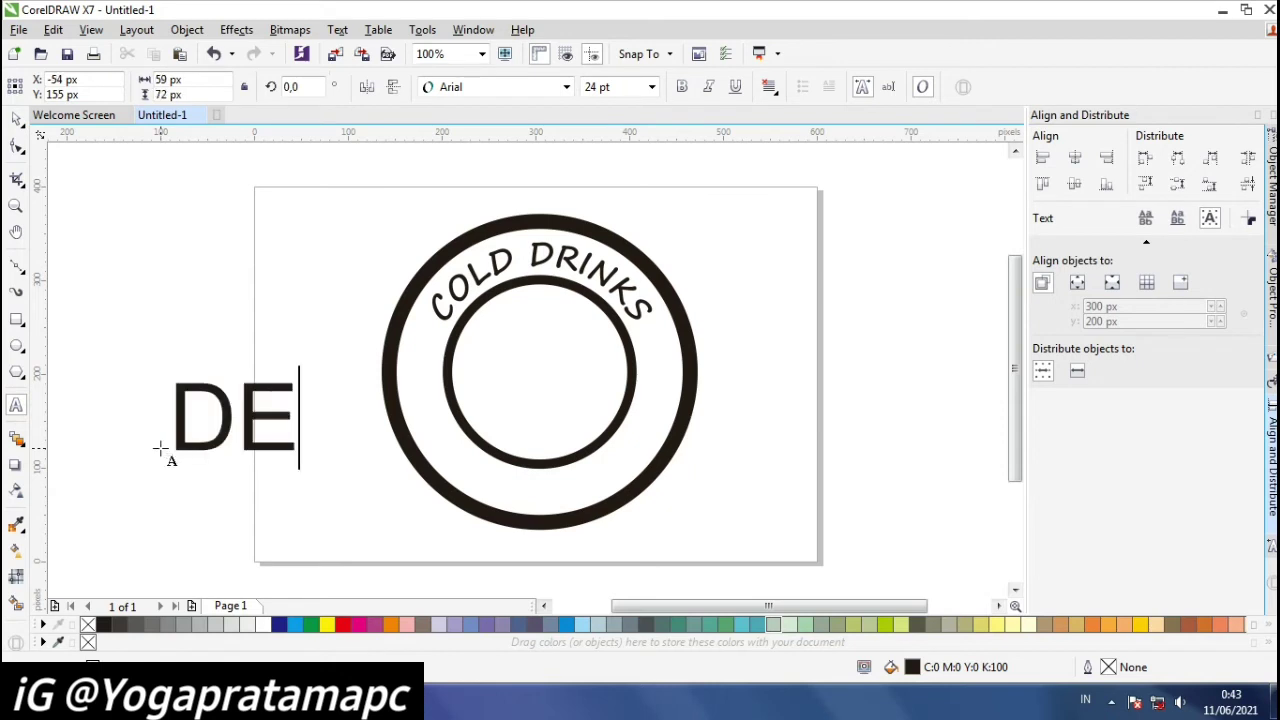
pyautogui.write('LICIOUS')
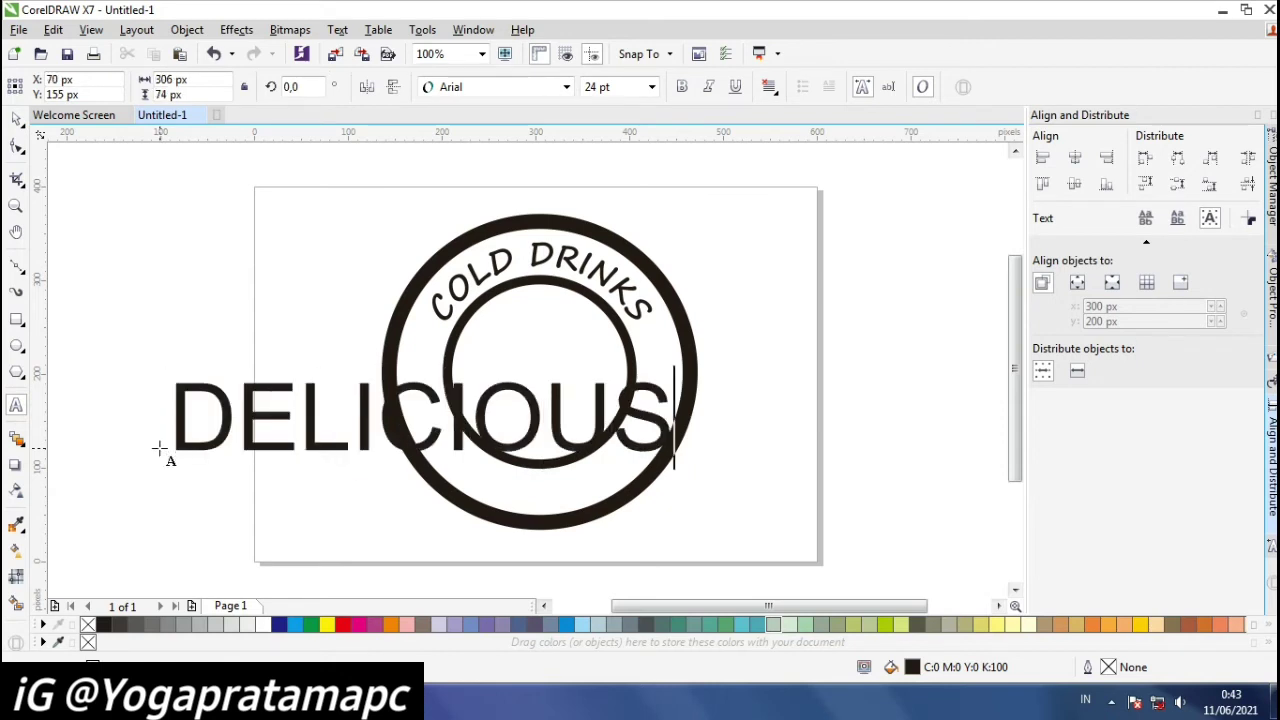
pyautogui.click(16, 118)
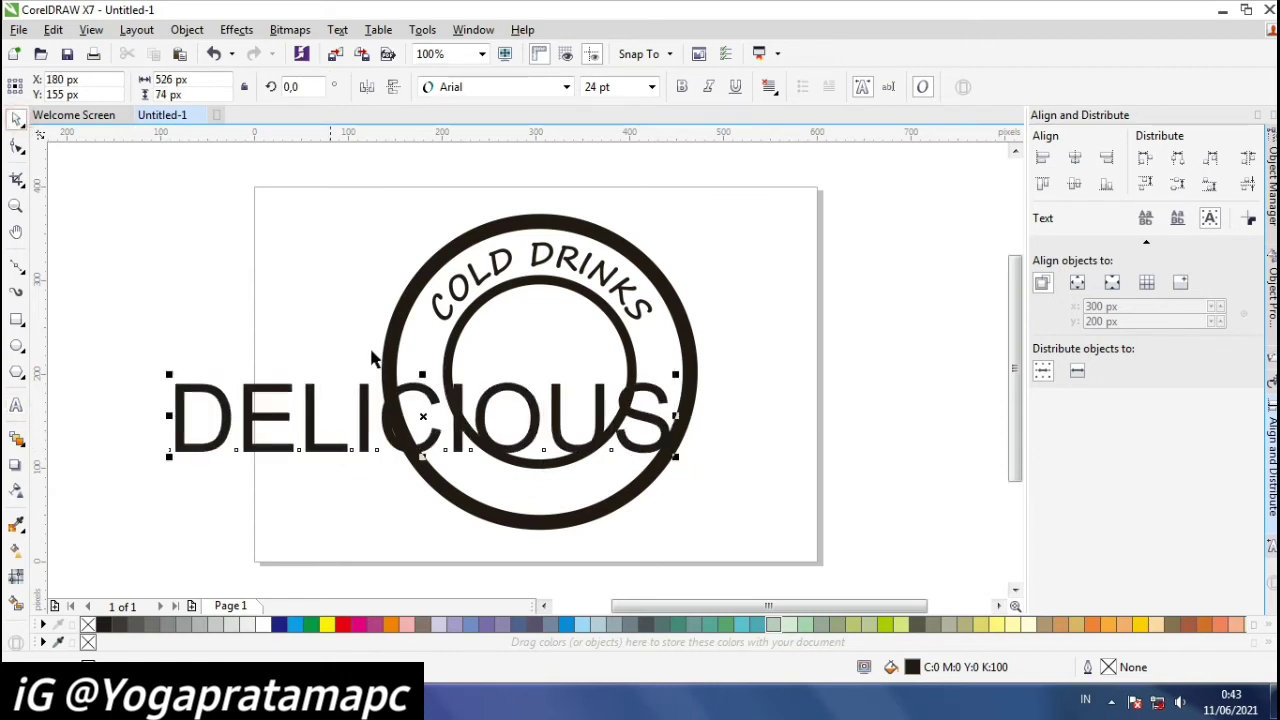
# Step: Change the DELICIOUS text to the bold Segoe Print font
pyautogui.click(566, 87)
pyautogui.moveTo(640, 133)
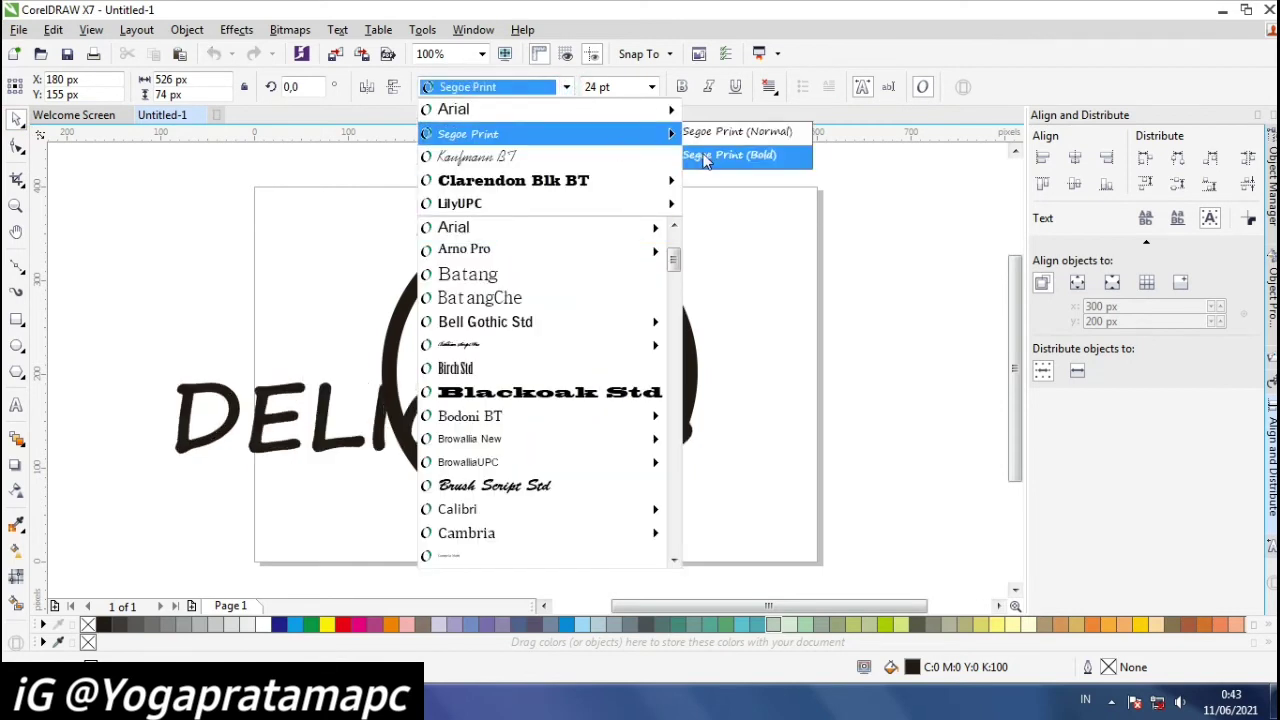
pyautogui.click(706, 160)
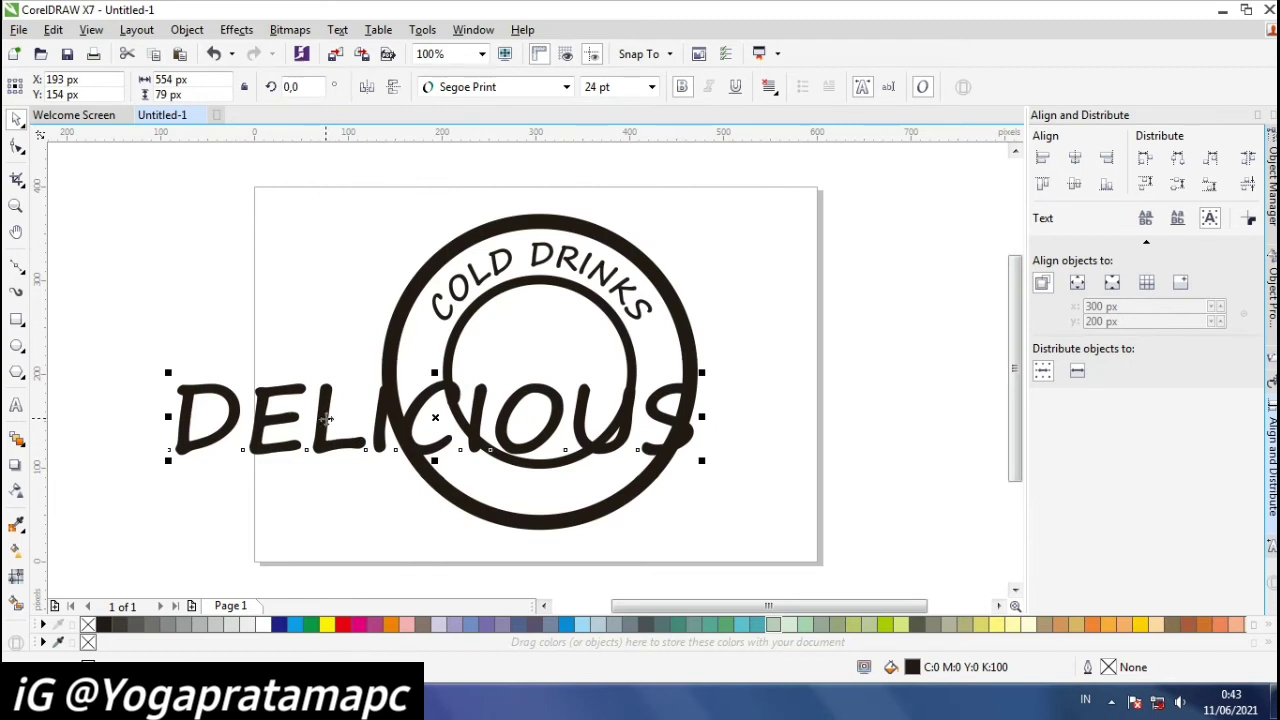
# Step: Scale the DELICIOUS text down to about 8.7 pt and place it over the lower part of the ring
pyautogui.moveTo(192, 388); pyautogui.dragTo(378, 430)
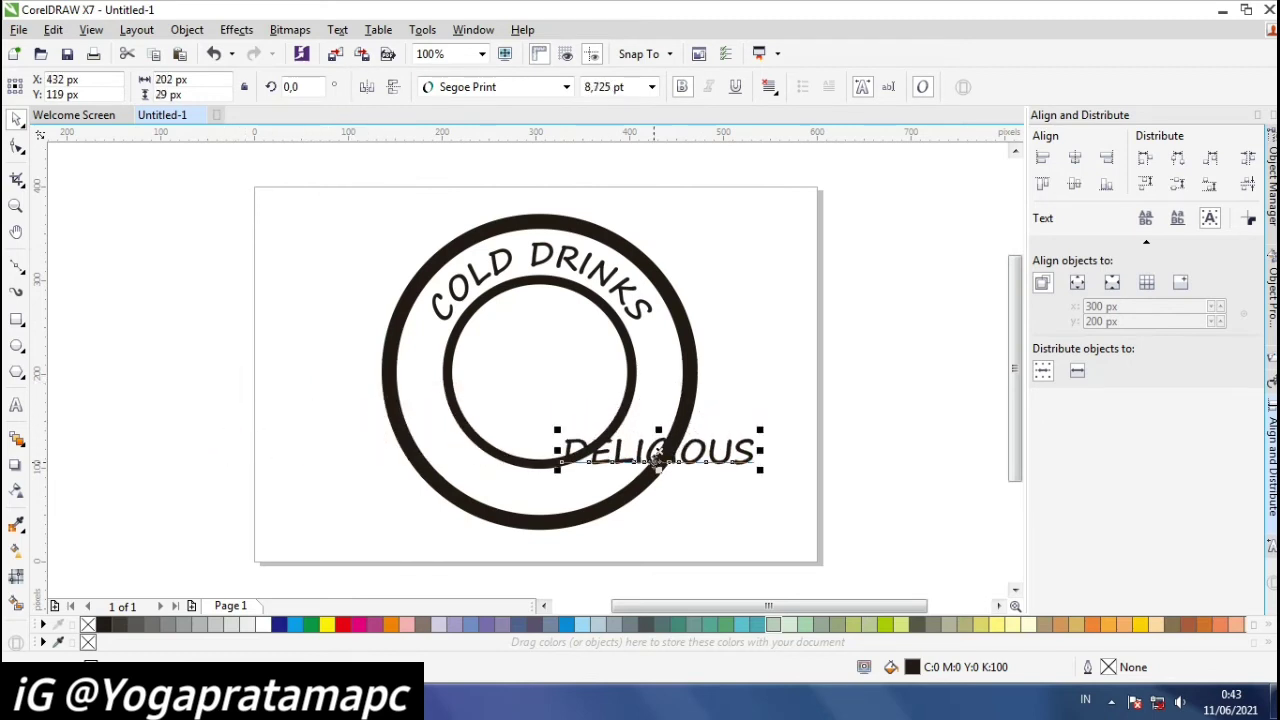
pyautogui.moveTo(648, 451); pyautogui.dragTo(553, 490)
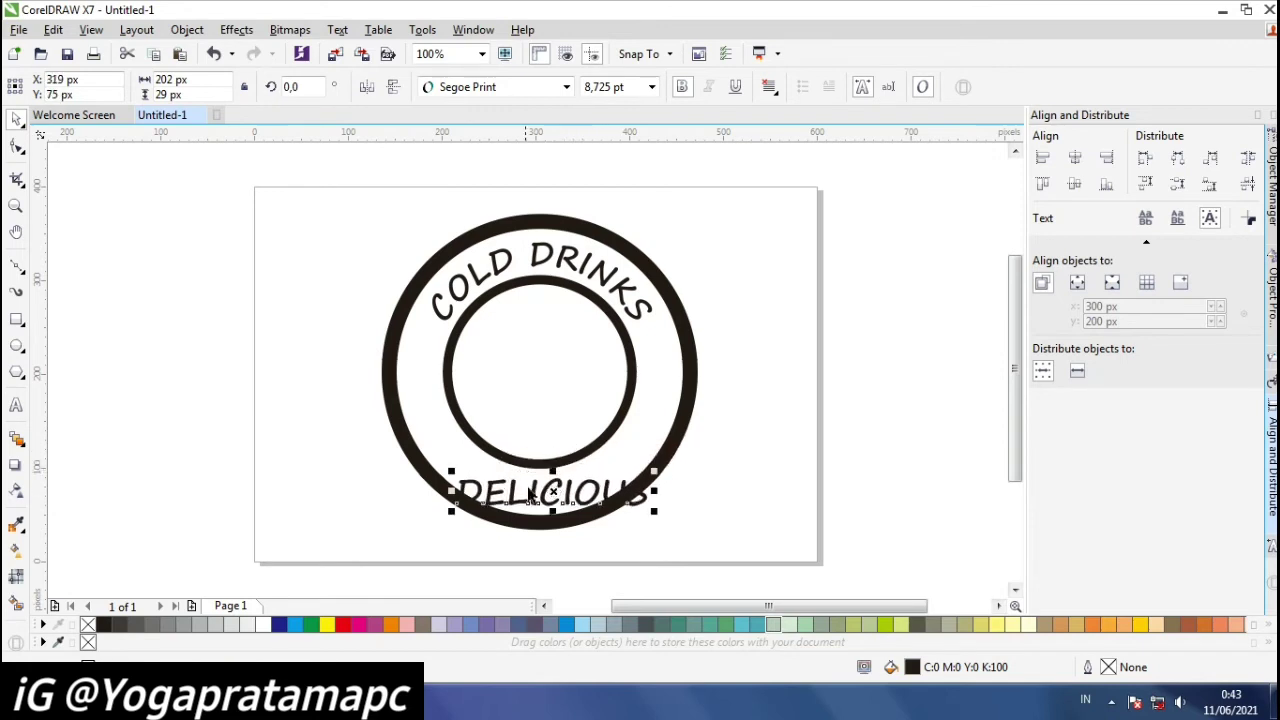
# Step: Fit the DELICIOUS text to the outer circle's path, centred at the bottom between the circles with an offset of about -43 px
pyautogui.click(537, 494)
pyautogui.click(338, 31)
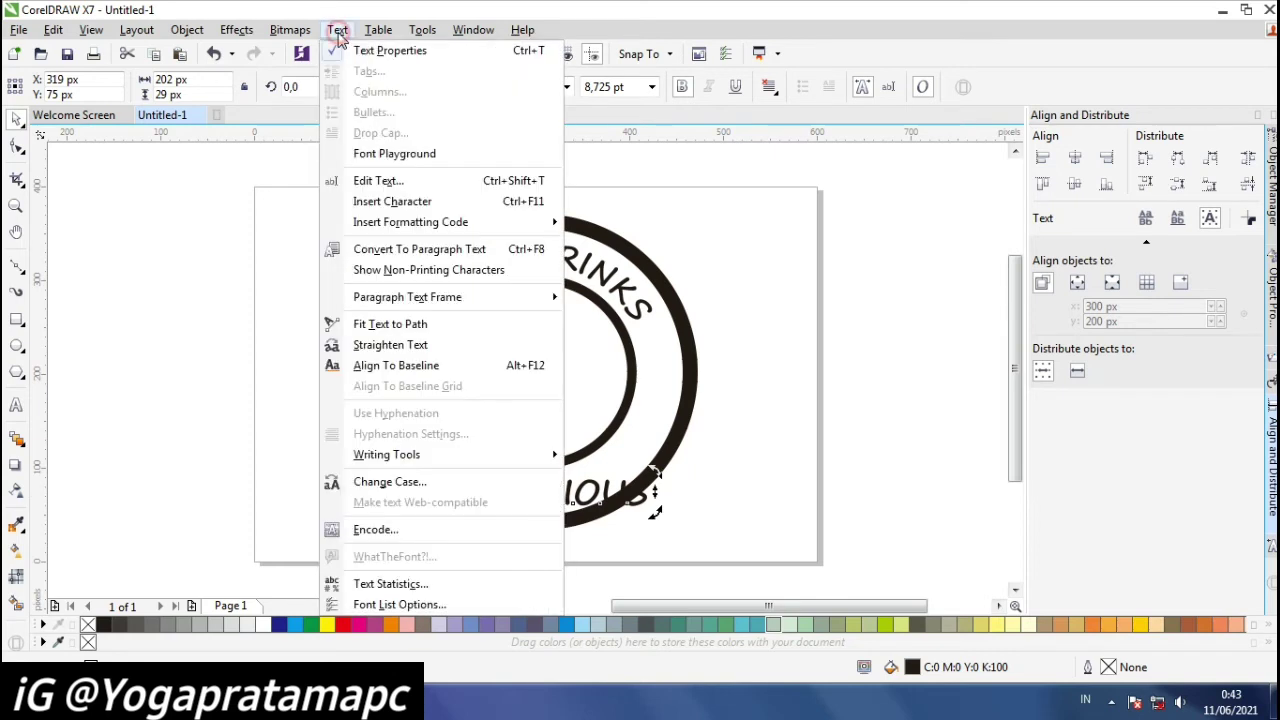
pyautogui.click(456, 330)
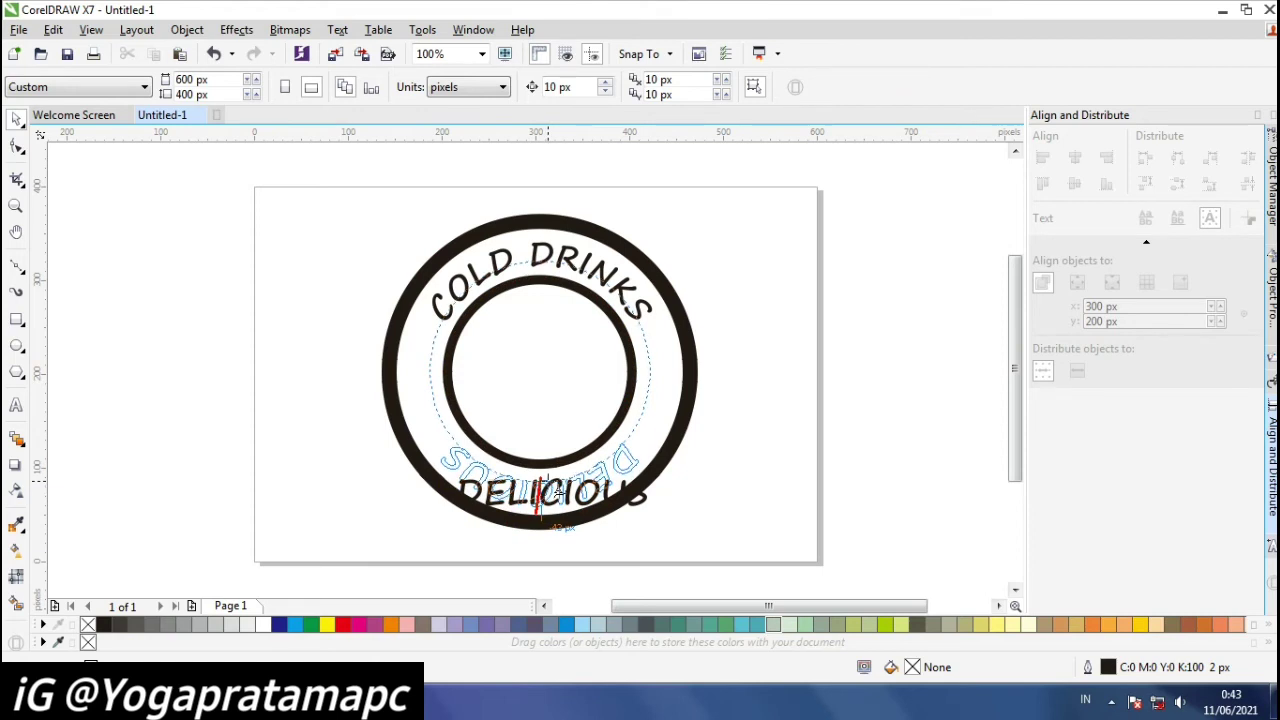
pyautogui.click(470, 452)
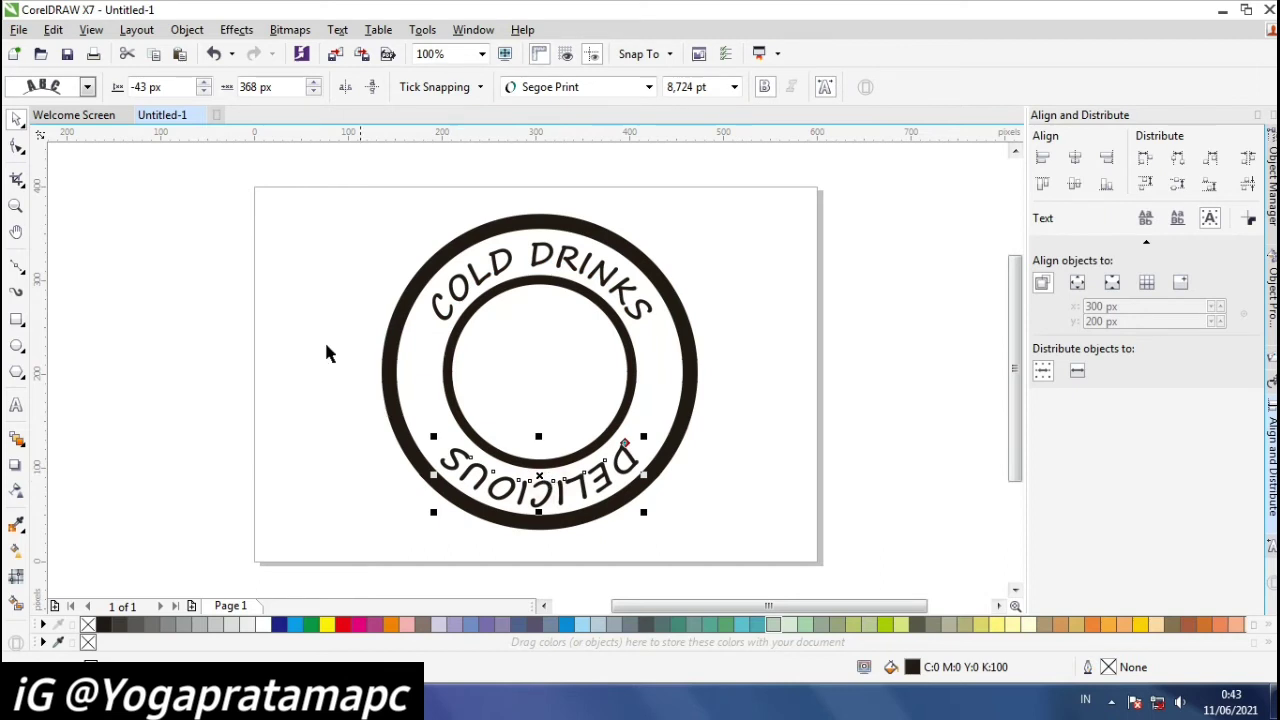
# Step: Mirror the DELICIOUS text horizontally and vertically, and shift it outward between the circles to an offset of about -19 px
pyautogui.click(18, 121)
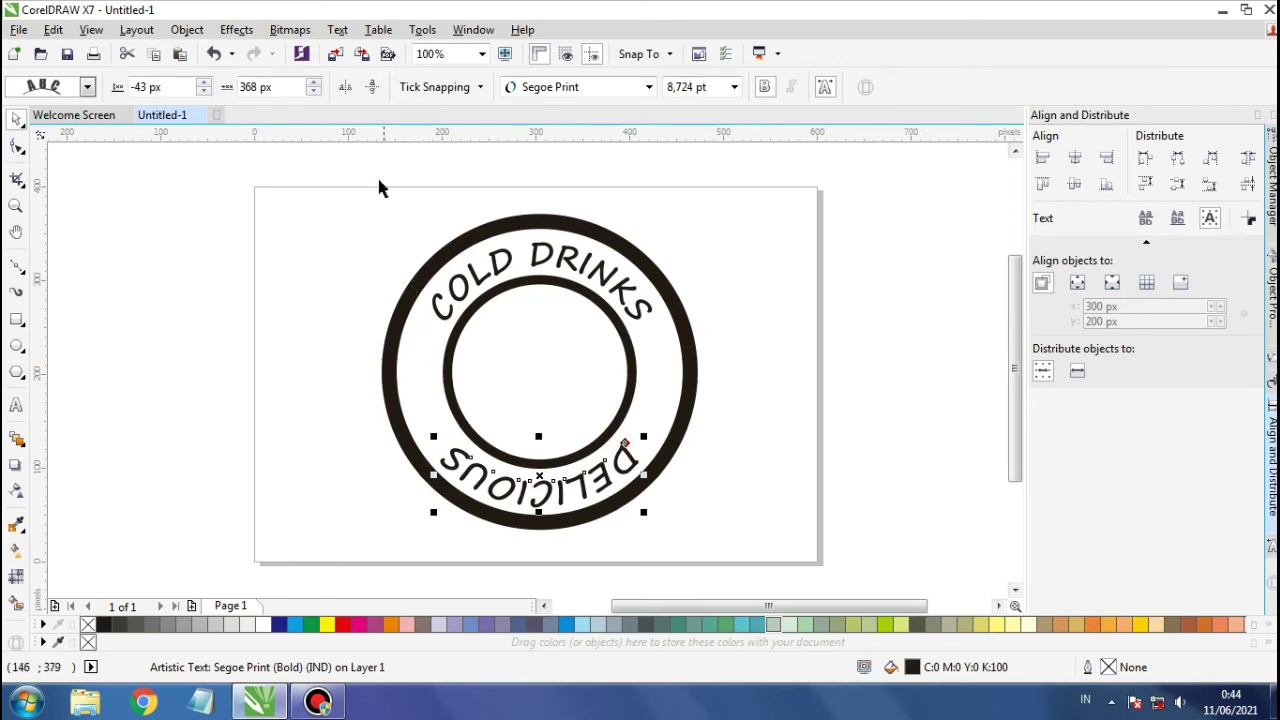
pyautogui.click(344, 88)
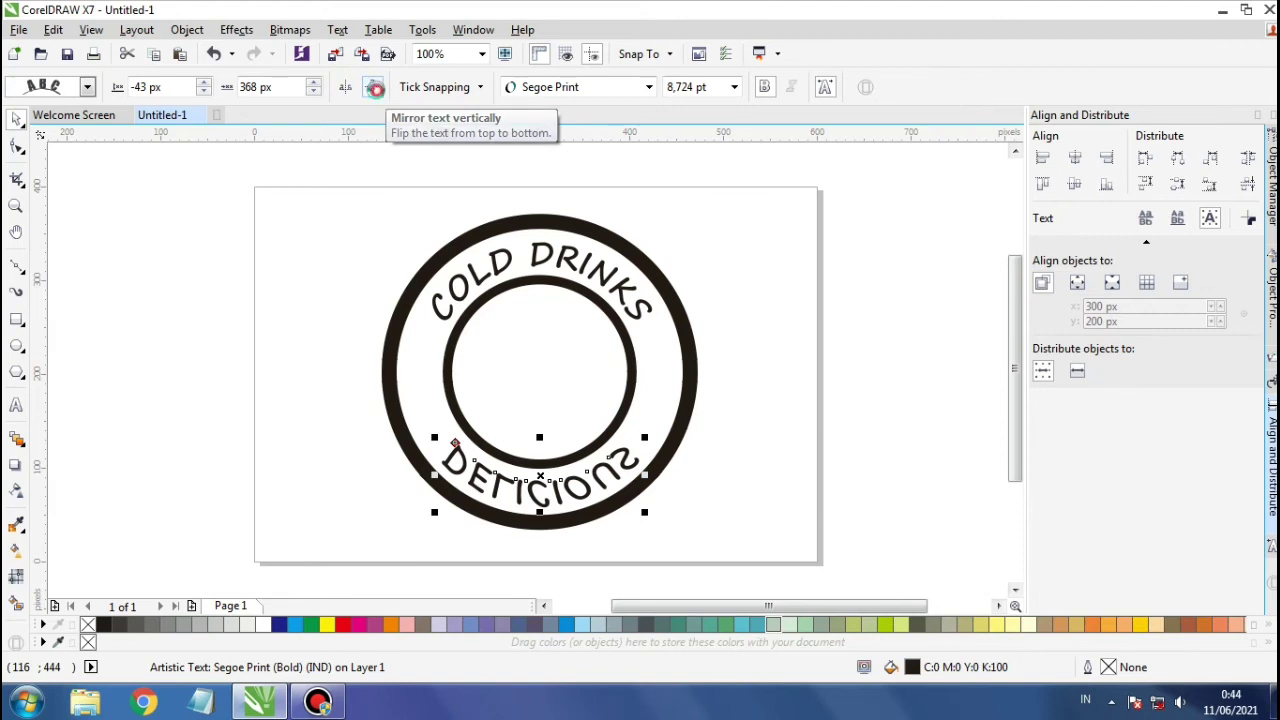
pyautogui.click(375, 89)
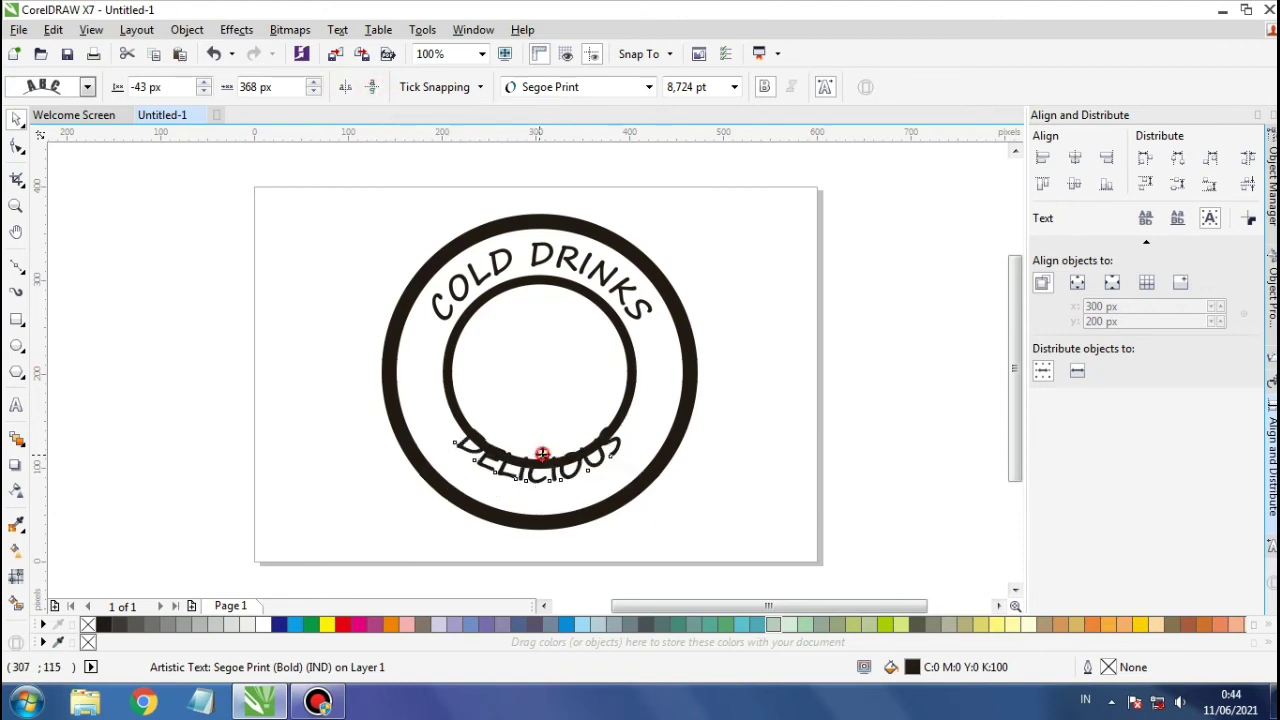
pyautogui.moveTo(543, 450)
pyautogui.mouseDown()
pyautogui.moveTo(537, 500)
pyautogui.moveTo(540, 485)
pyautogui.mouseUp()
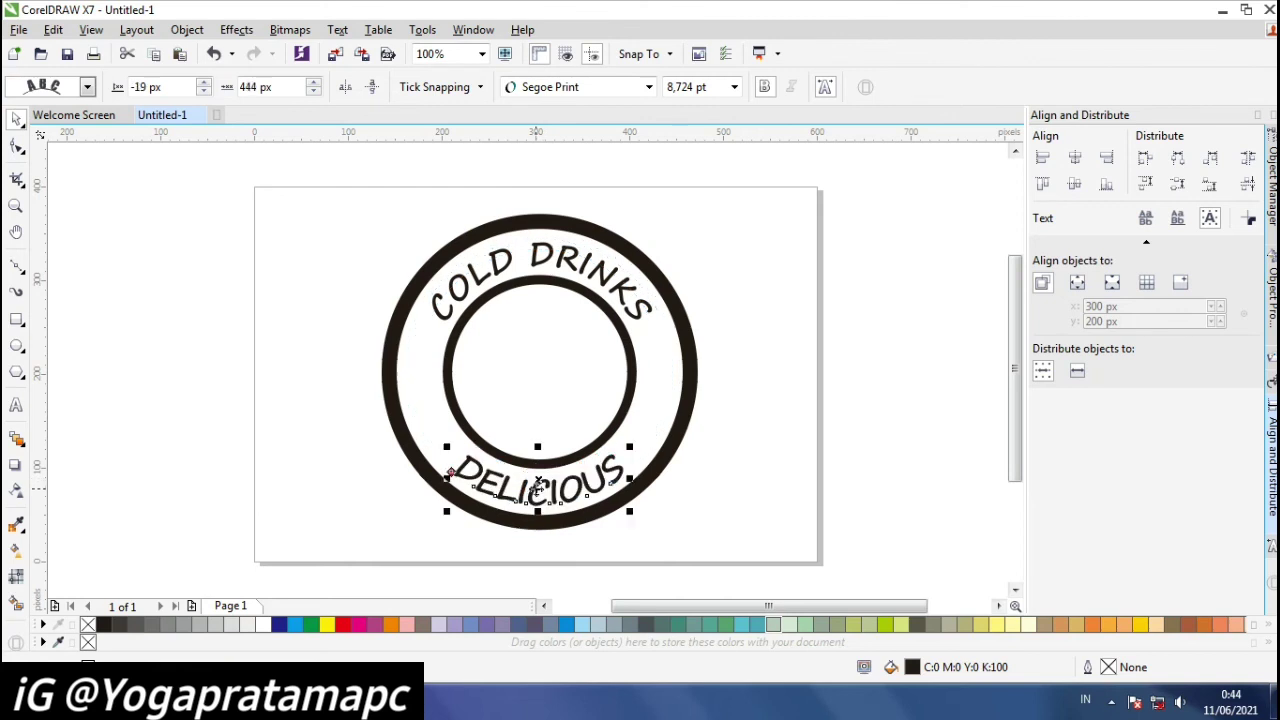
pyautogui.click(867, 485)
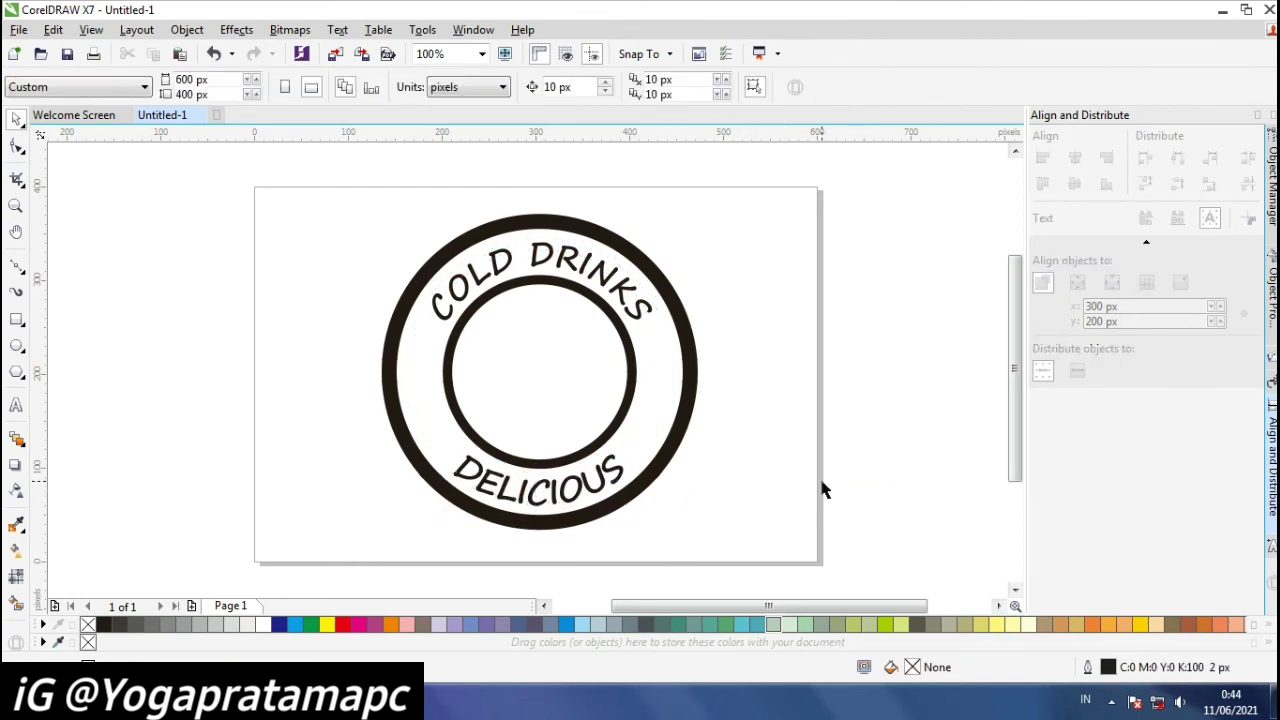